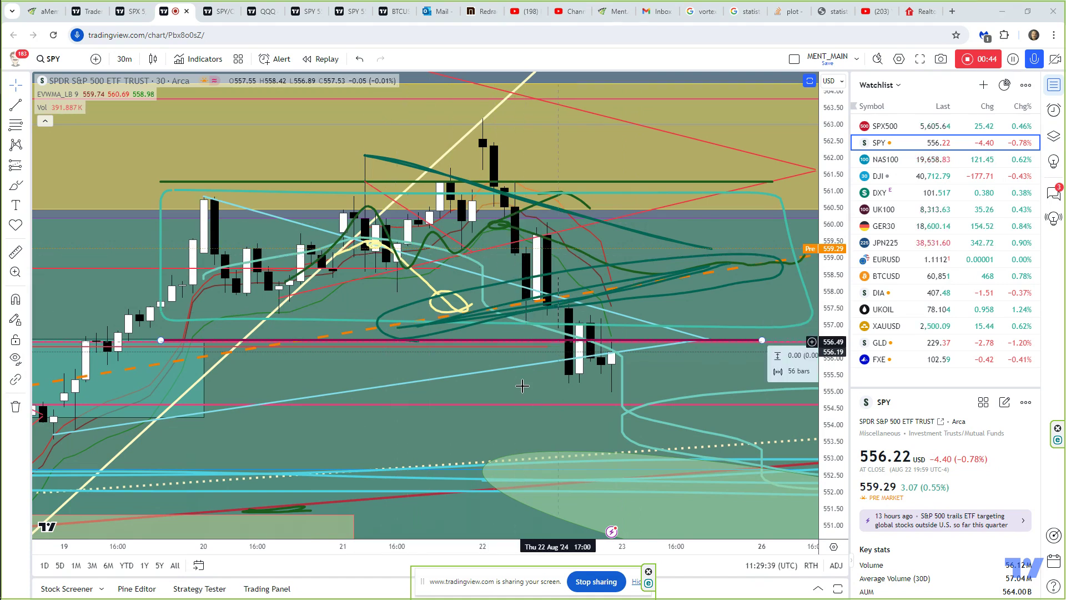
Step: Delete the dark green freehand loop drawn around the dashed orange trend line on the SPY chart
left_click_drag(493, 385, 377, 393)
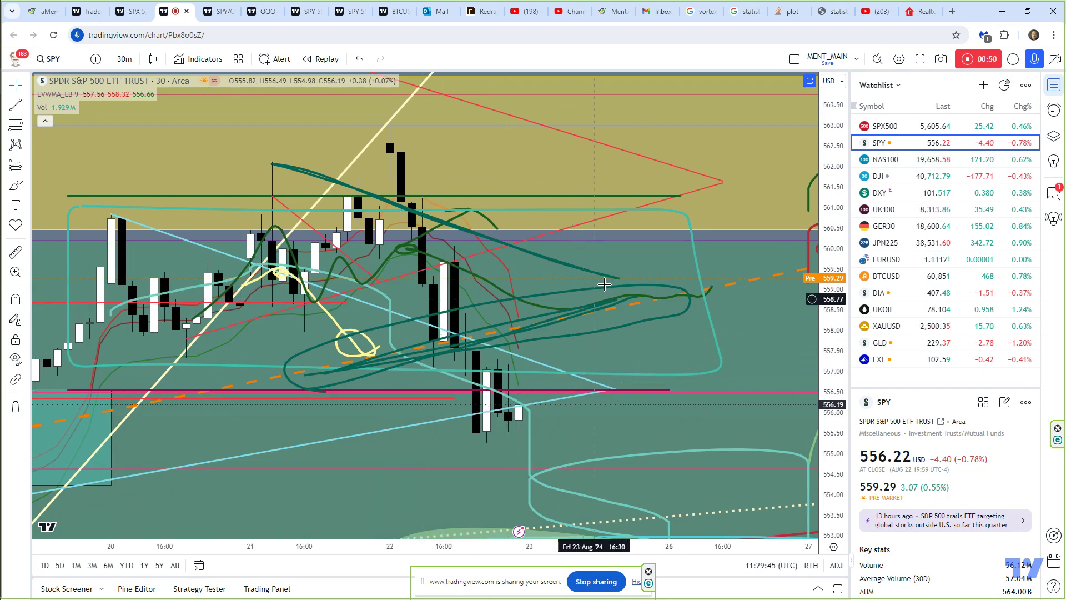
left_click(557, 342)
key("Delete")
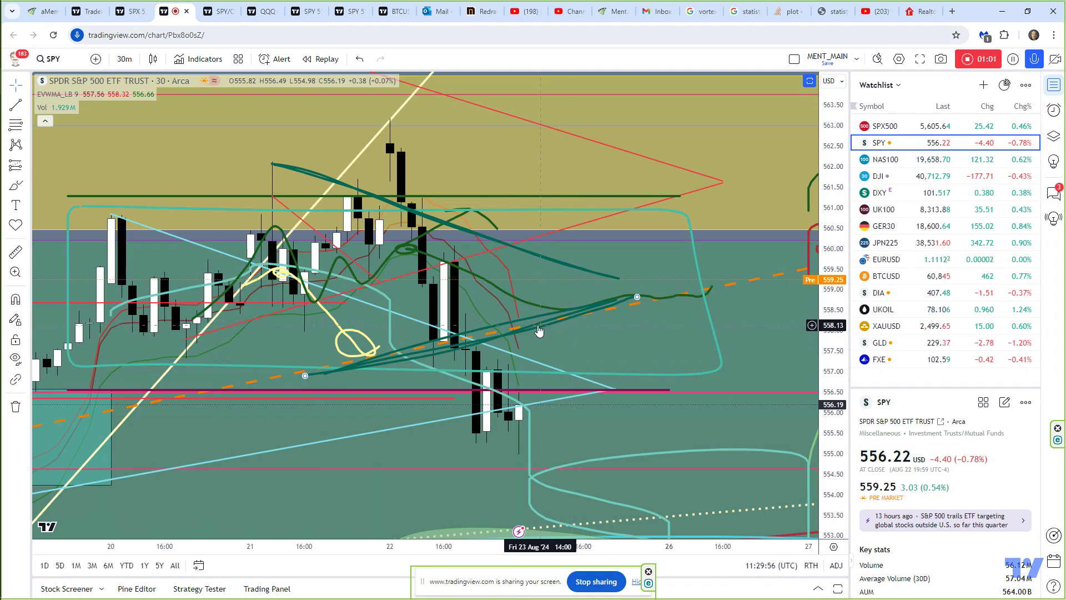
Step: Nudge the dark green rising zigzag stroke along the dashed orange line slightly up and left, and recolour it light cyan
left_click(539, 331)
left_click_drag(538, 331, 533, 322)
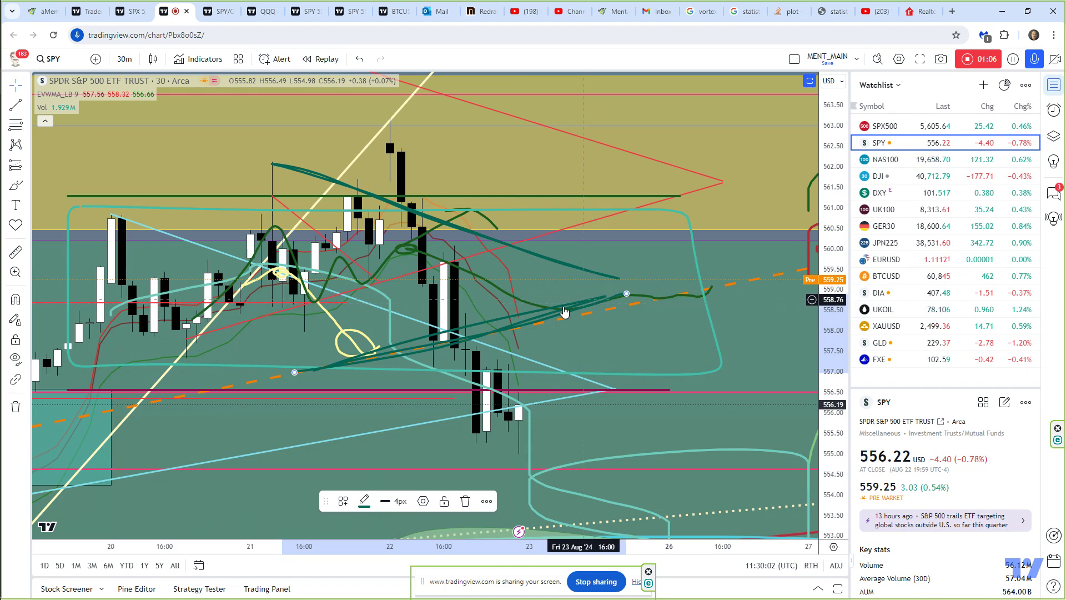
left_click(364, 501)
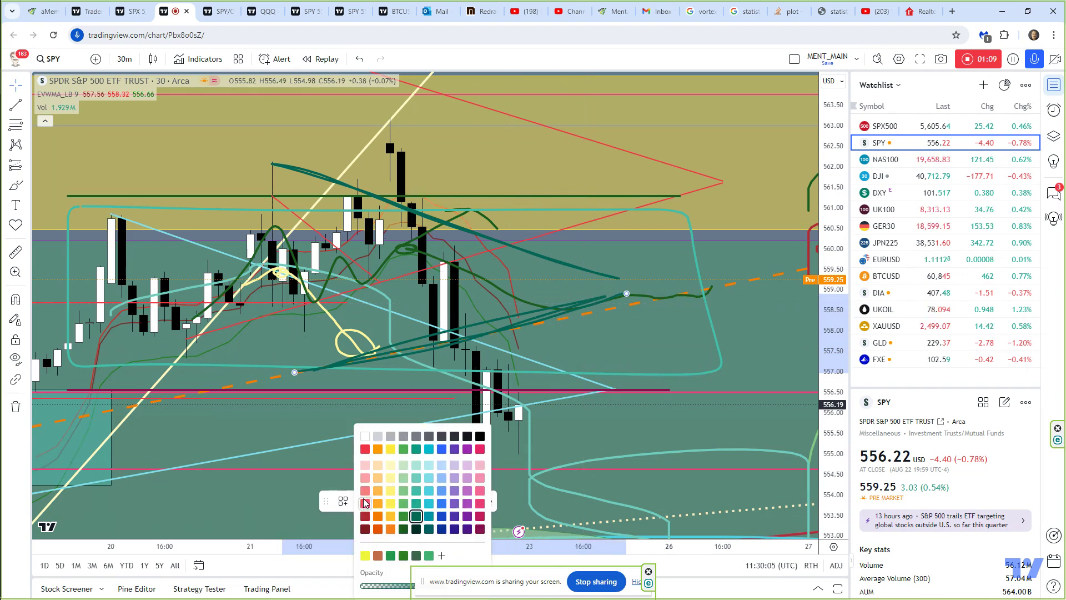
left_click(429, 477)
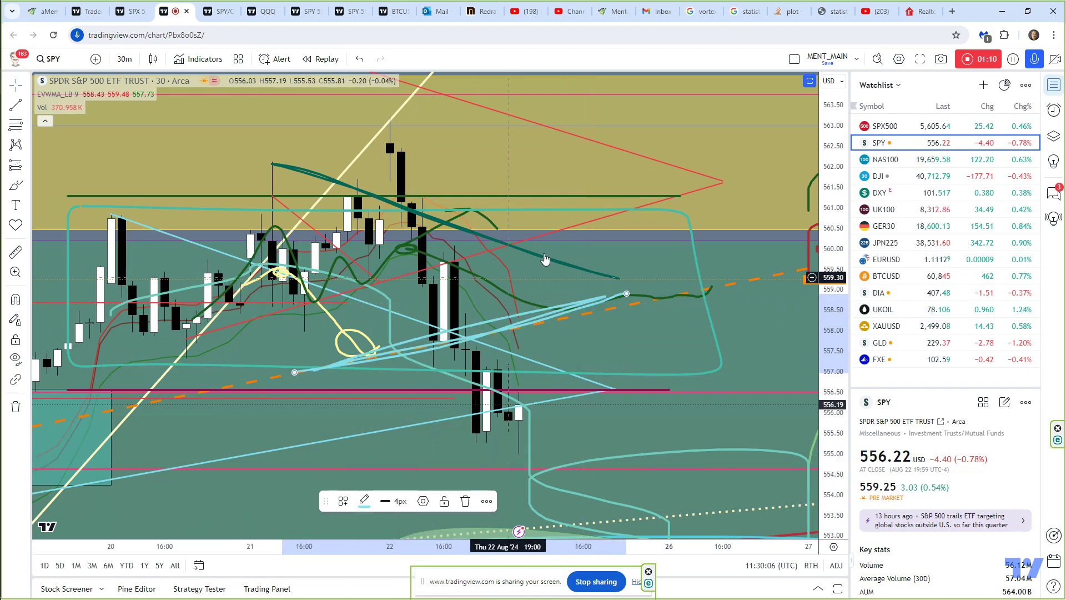
Step: Recolour the dark green descending brush stroke above the recent candles to light cyan
left_click(548, 262)
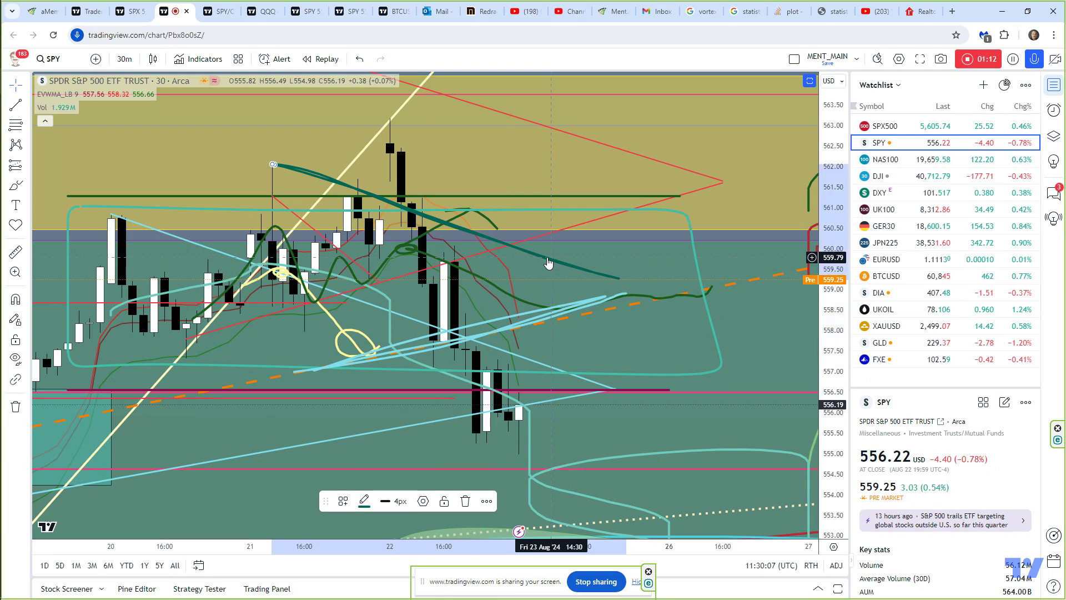
left_click(365, 501)
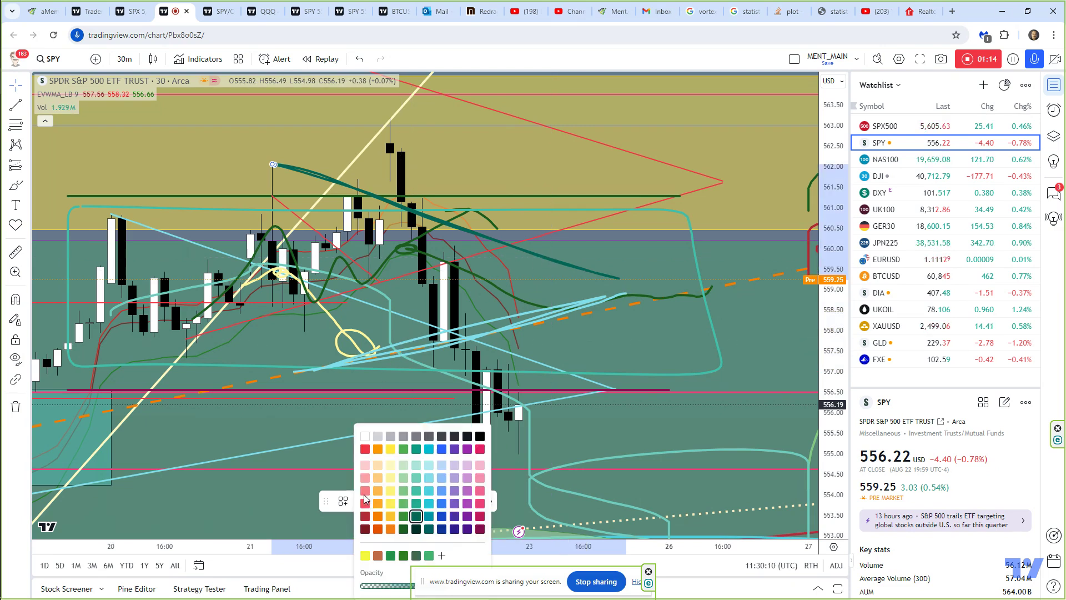
left_click(430, 477)
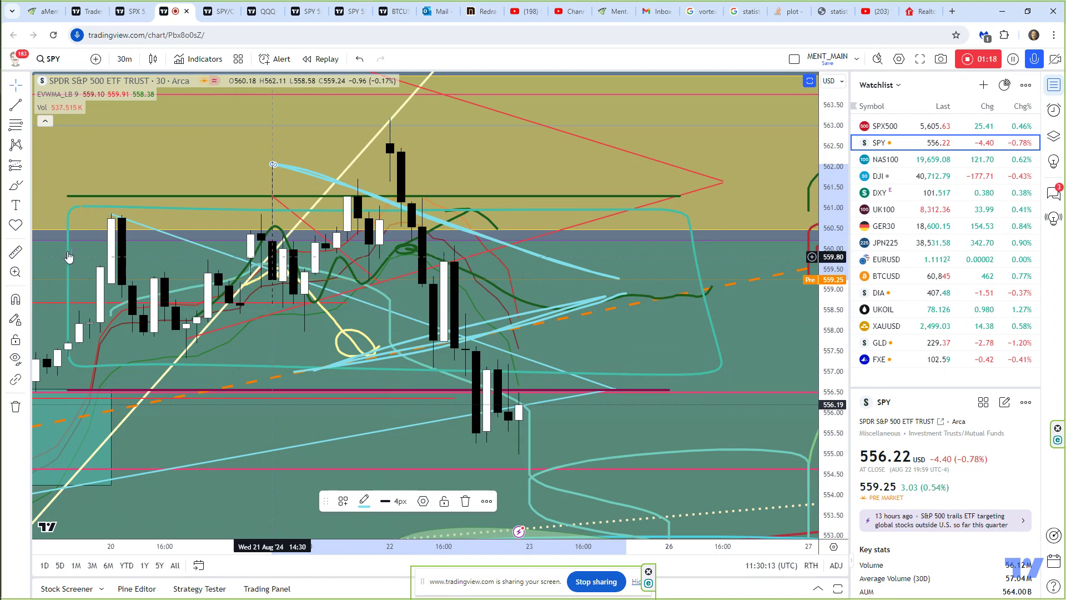
Step: Recolour the large teal freehand box around the consolidation range to pale yellow
left_click(71, 271)
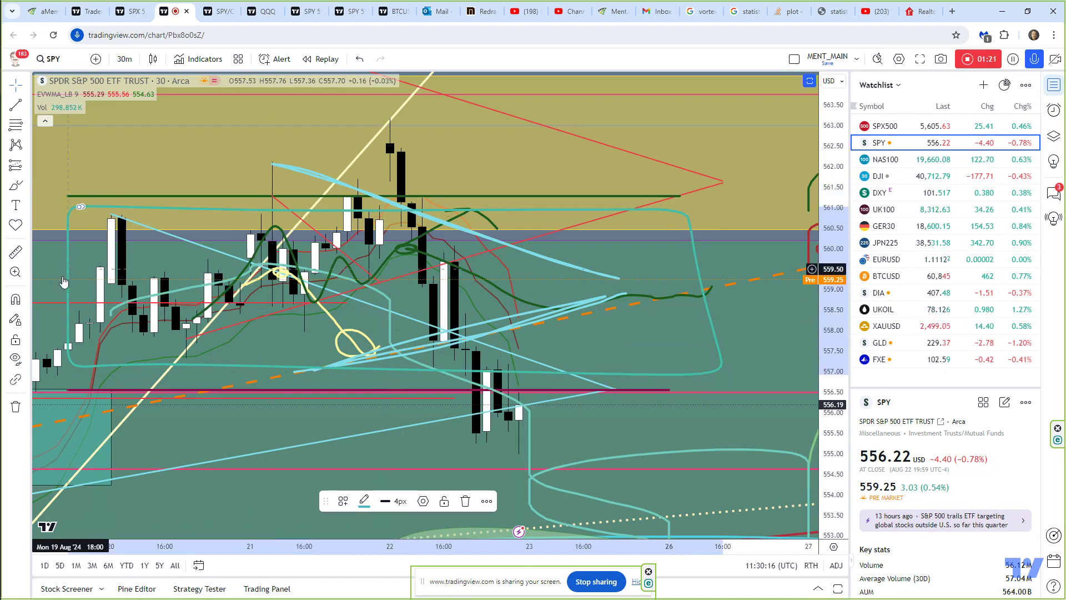
left_click(365, 506)
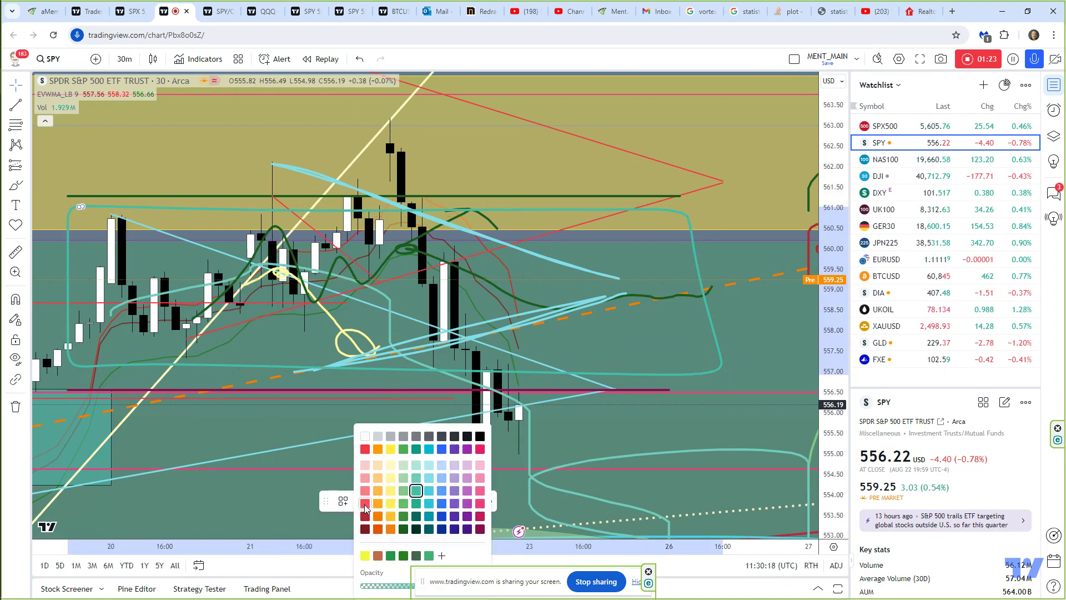
left_click(390, 468)
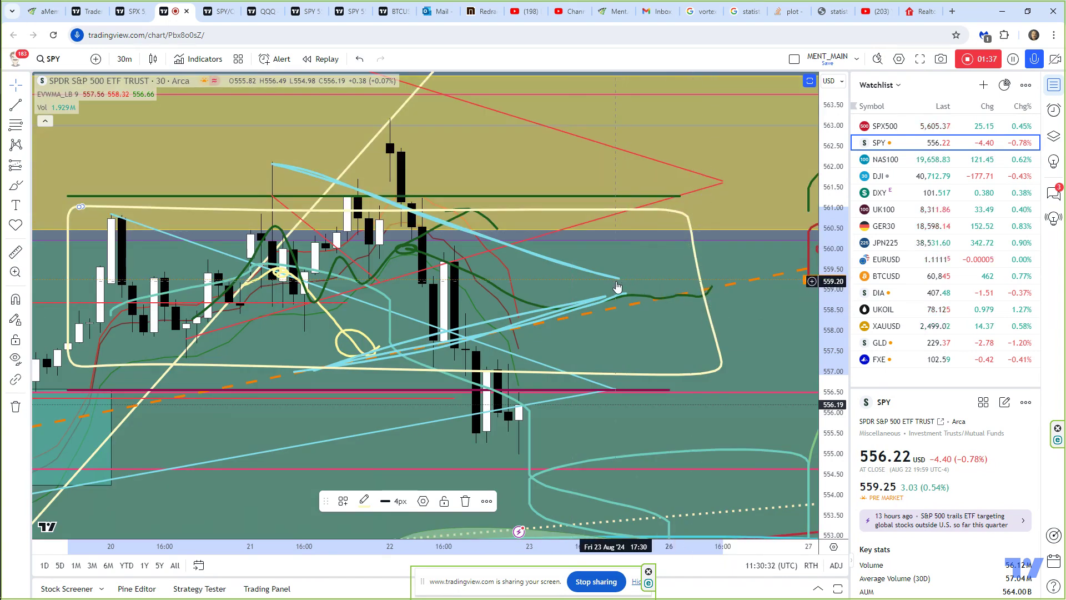
Step: Brush a zigzag projection from the last candle to about 559.4, 557 and 561, ending near 559, and a freehand box between about 558 and 560
left_click(15, 185)
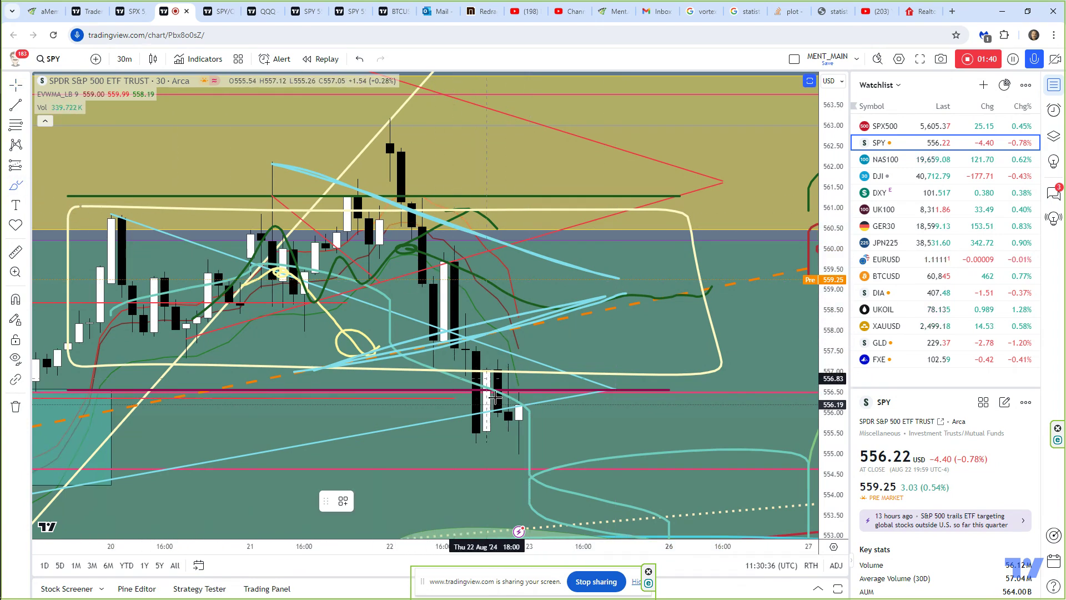
mouse_move(520, 420)
left_mouse_down()
mouse_move(562, 280)
mouse_move(593, 275)
left_mouse_up()
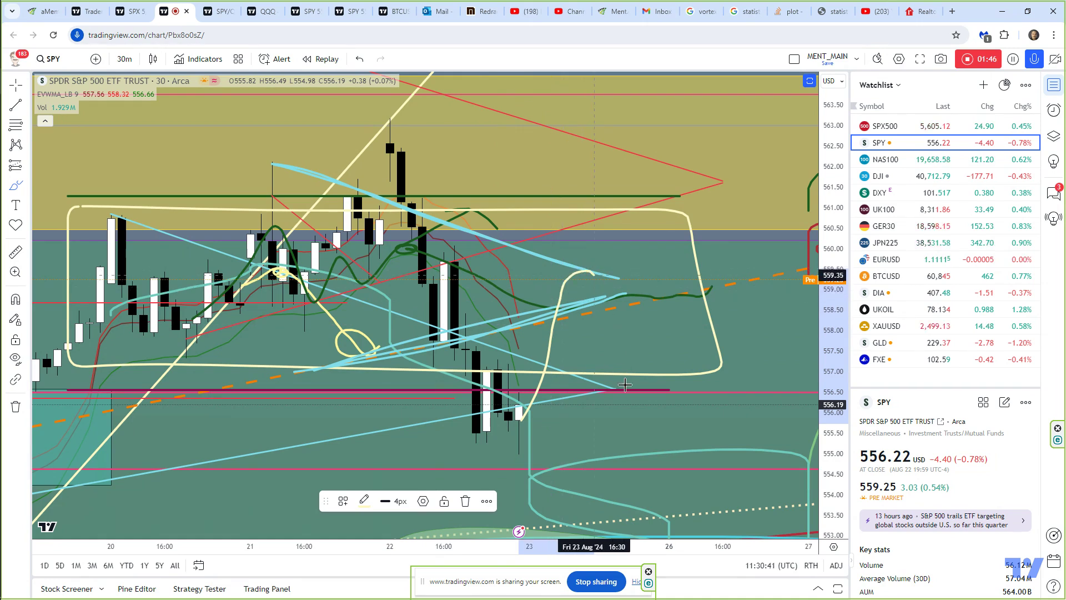
mouse_move(634, 335)
left_mouse_down()
mouse_move(658, 197)
mouse_move(675, 299)
mouse_move(690, 287)
left_mouse_up()
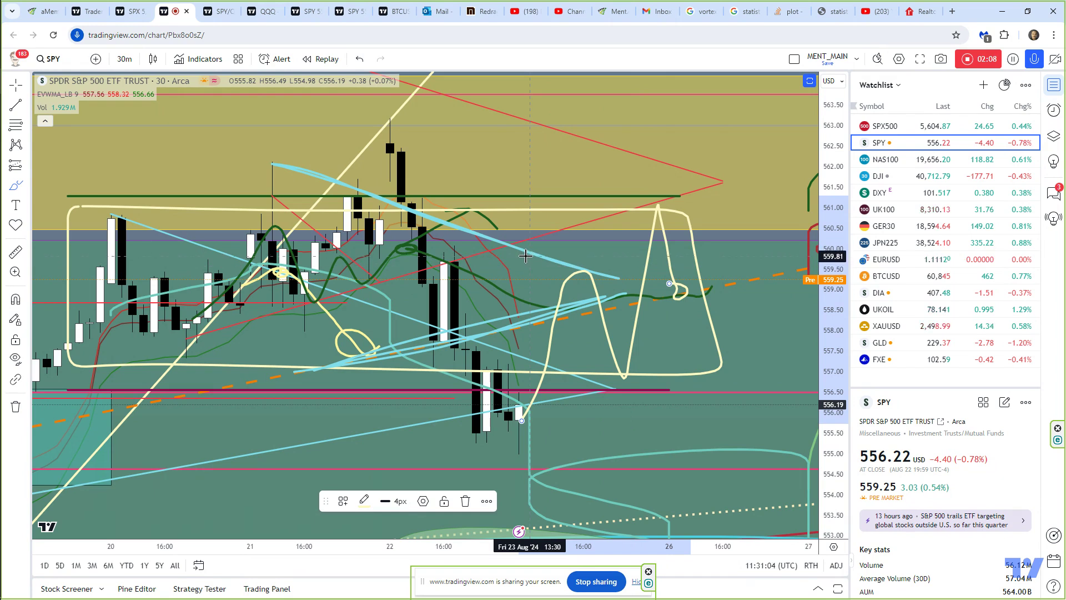
mouse_move(531, 256)
left_mouse_down()
mouse_move(701, 252)
mouse_move(722, 322)
mouse_move(533, 334)
mouse_move(531, 256)
left_mouse_up()
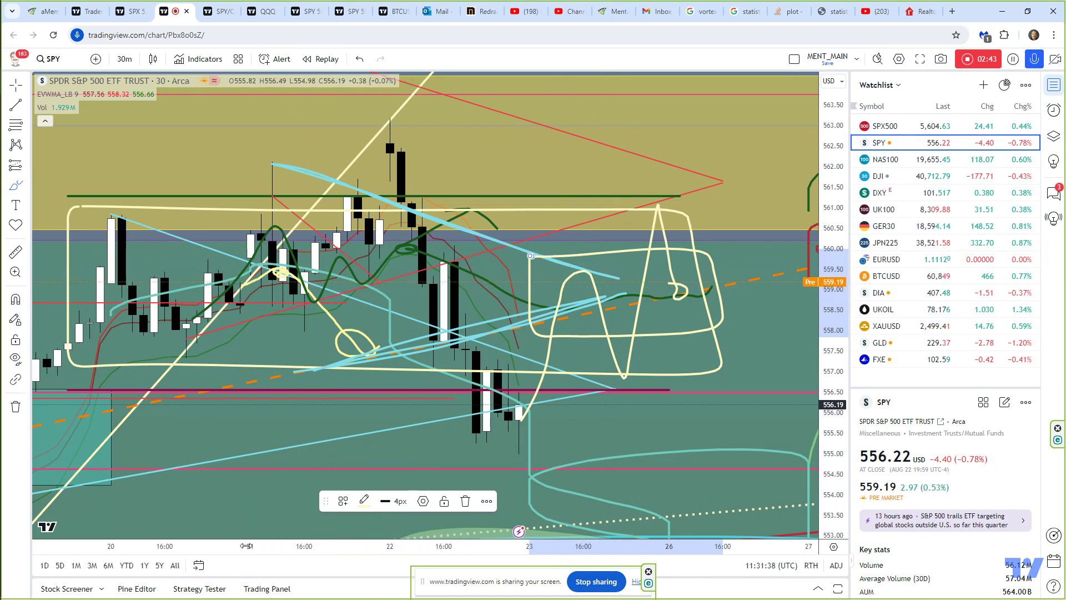
Step: Switch the chart to the gold futures symbol GC1!
left_click_drag(252, 547, 296, 552)
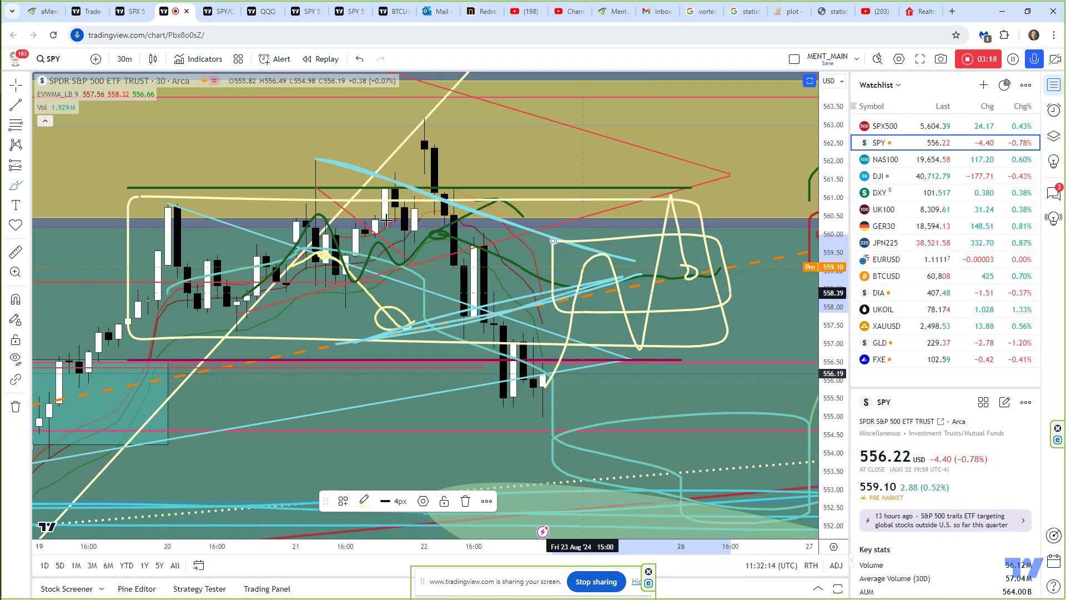
left_click(58, 64)
type("GC1!")
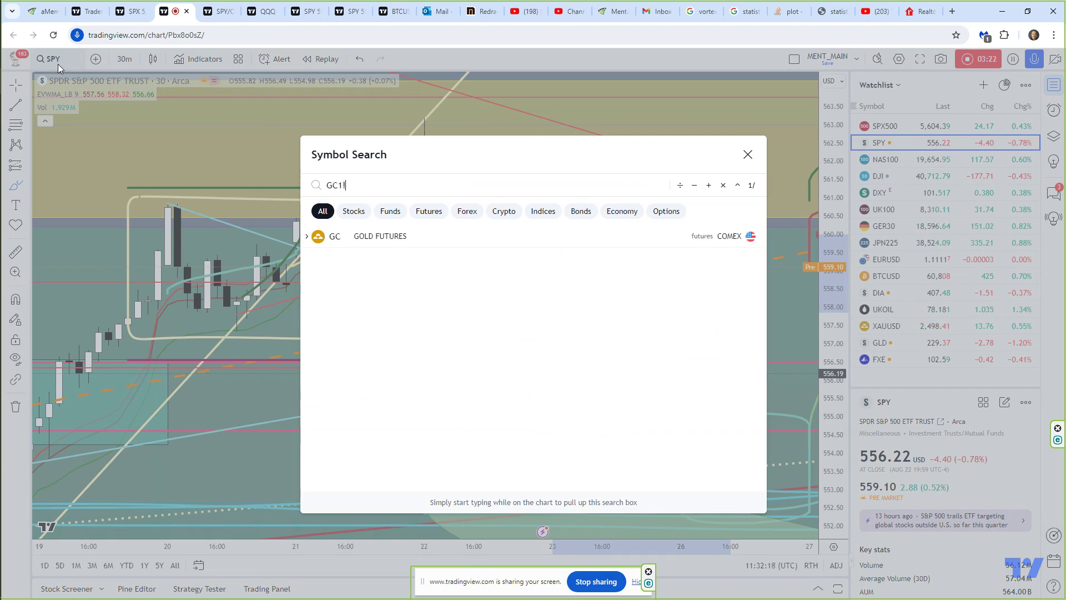
key("Return")
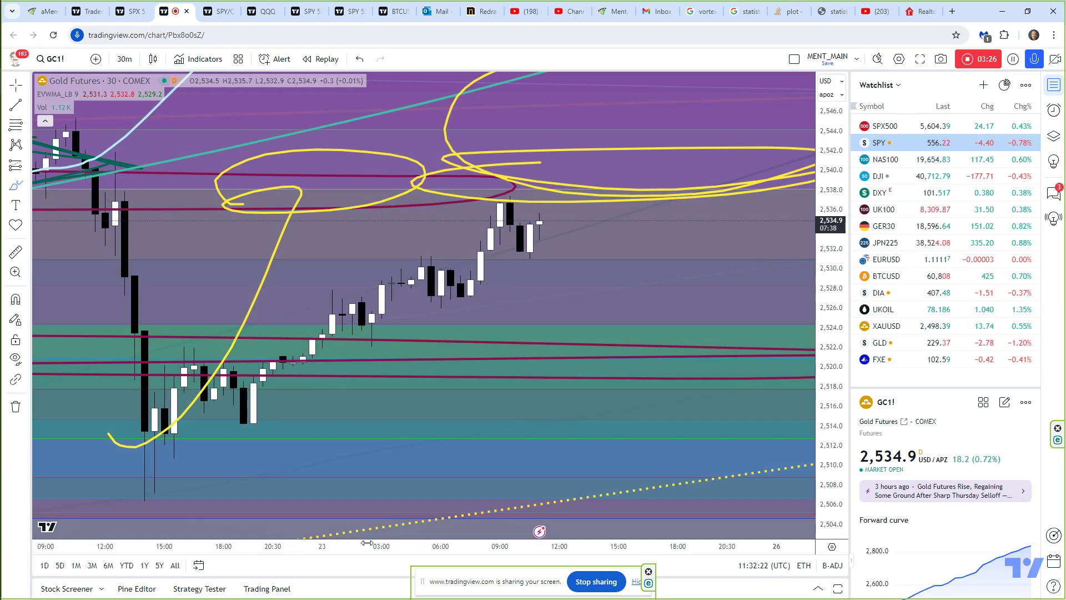
Step: Brush a rising support line under the gold candles from the 22 August low near 2,508 up to about 2,546
left_click_drag(366, 543, 405, 543)
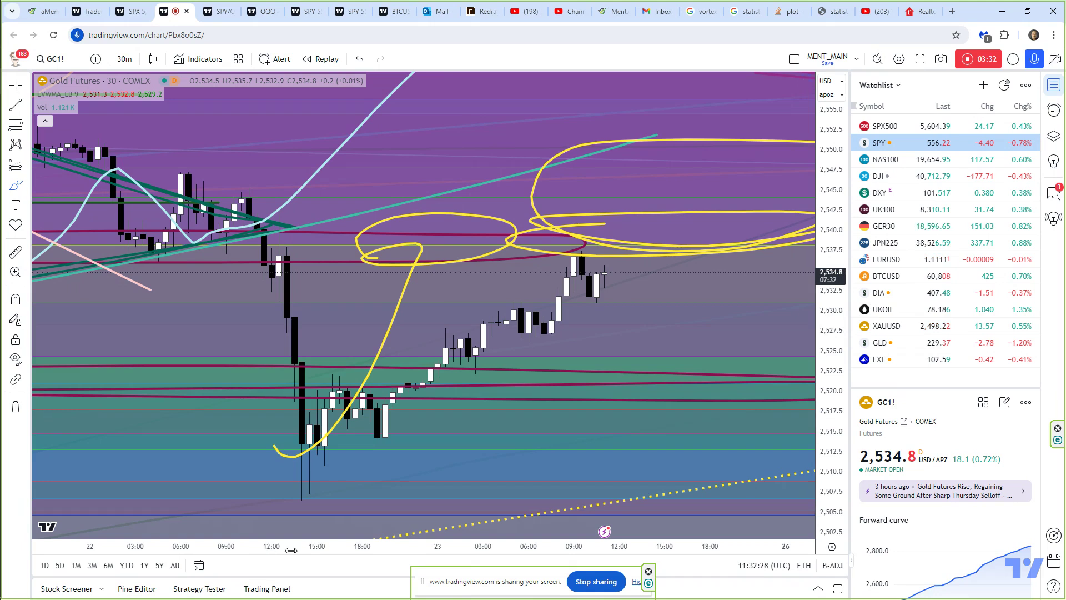
left_click_drag(291, 549, 266, 546)
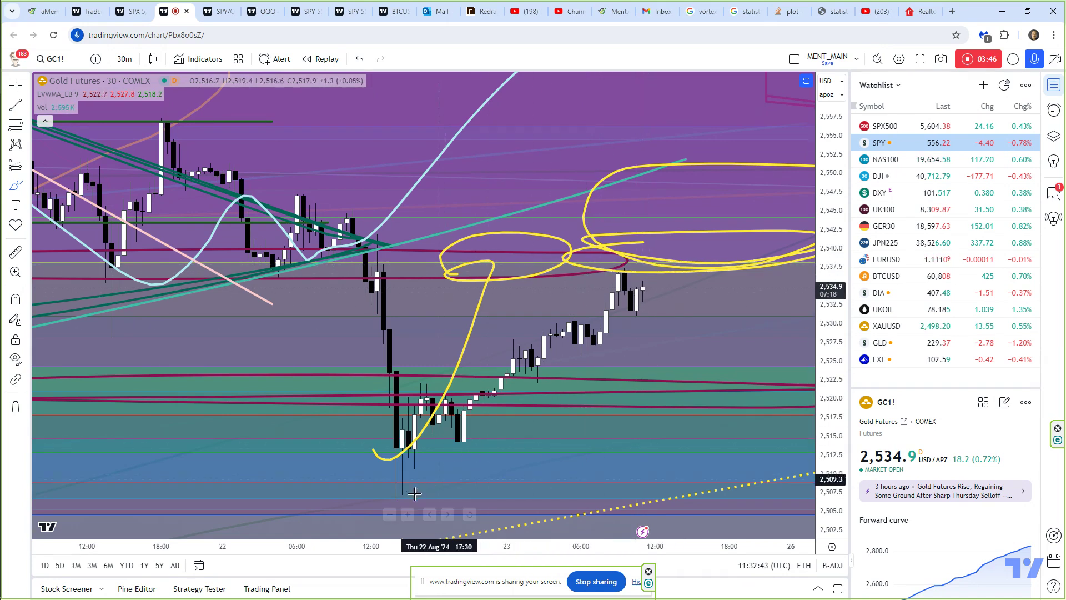
left_click_drag(523, 397, 754, 210)
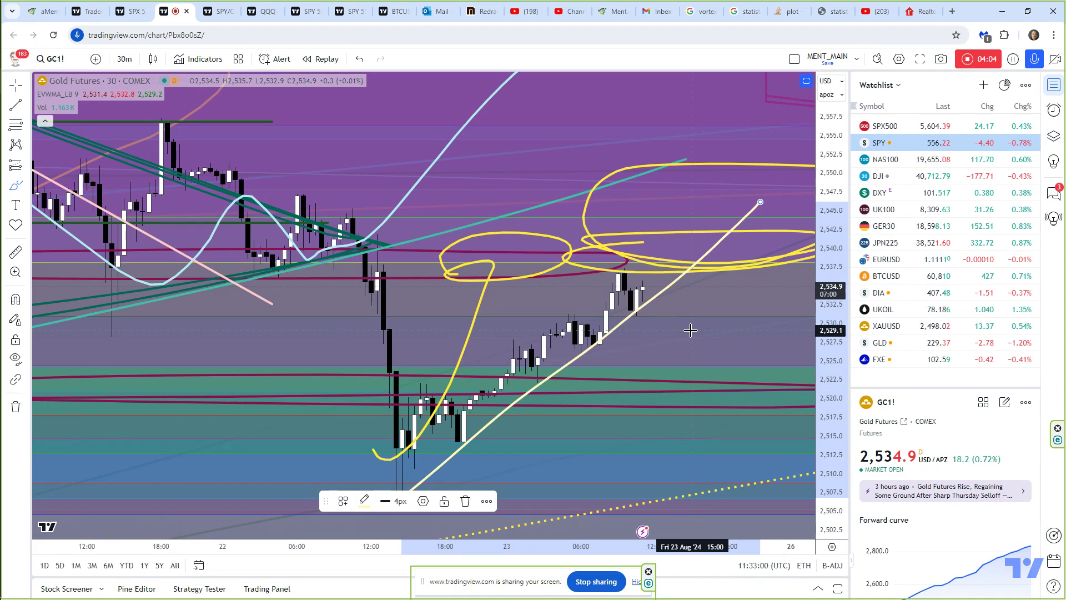
Step: Change the gold chart's interval to 1 day and bring the July and August candles into closer view
left_click(124, 59)
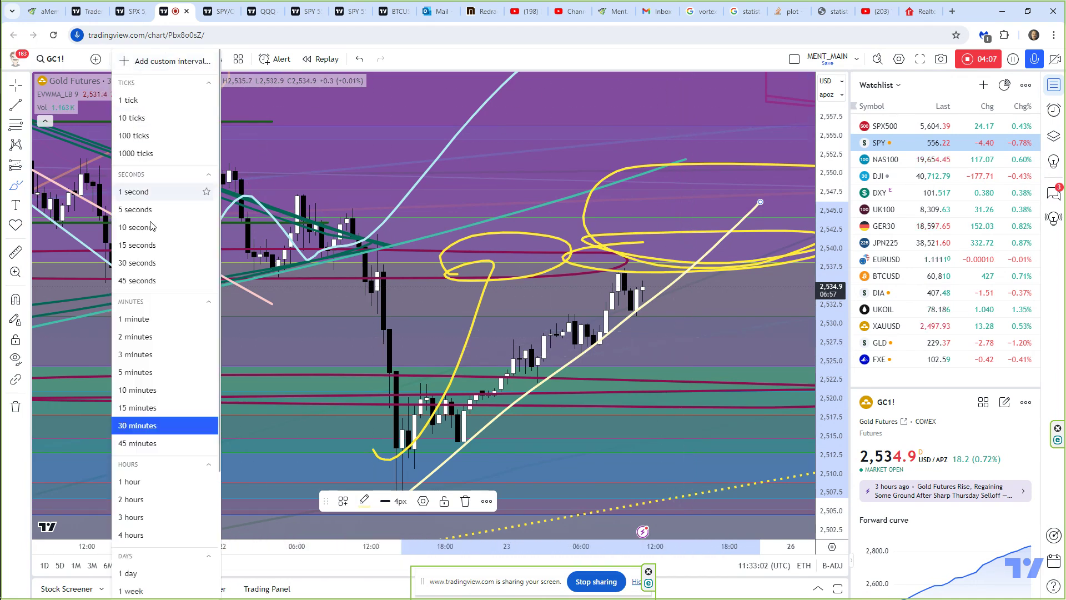
left_click(142, 573)
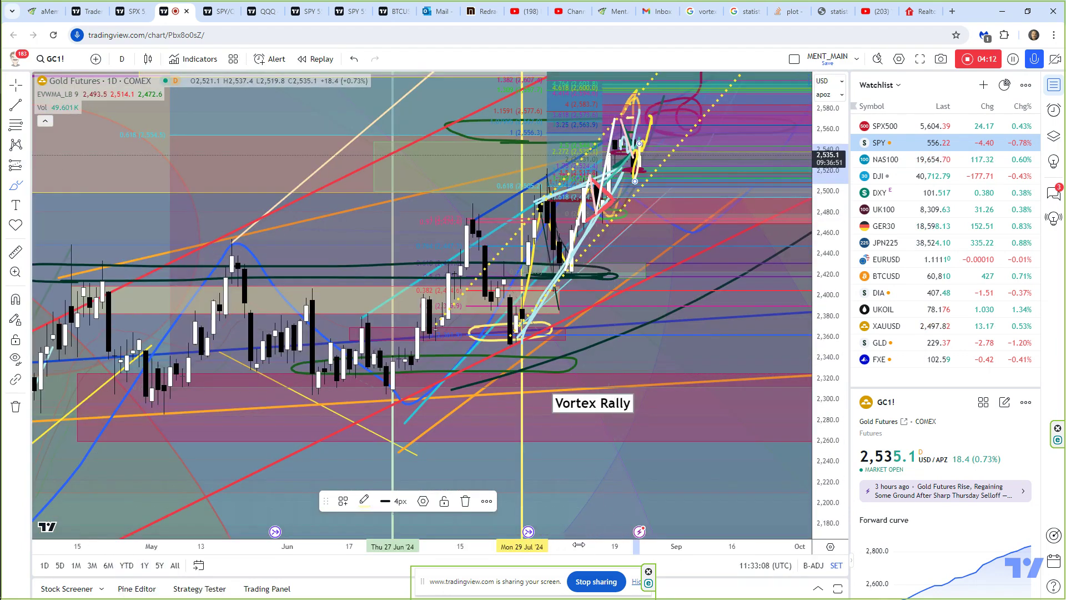
left_click_drag(578, 544, 445, 562)
scroll(444, 547, "up", 3)
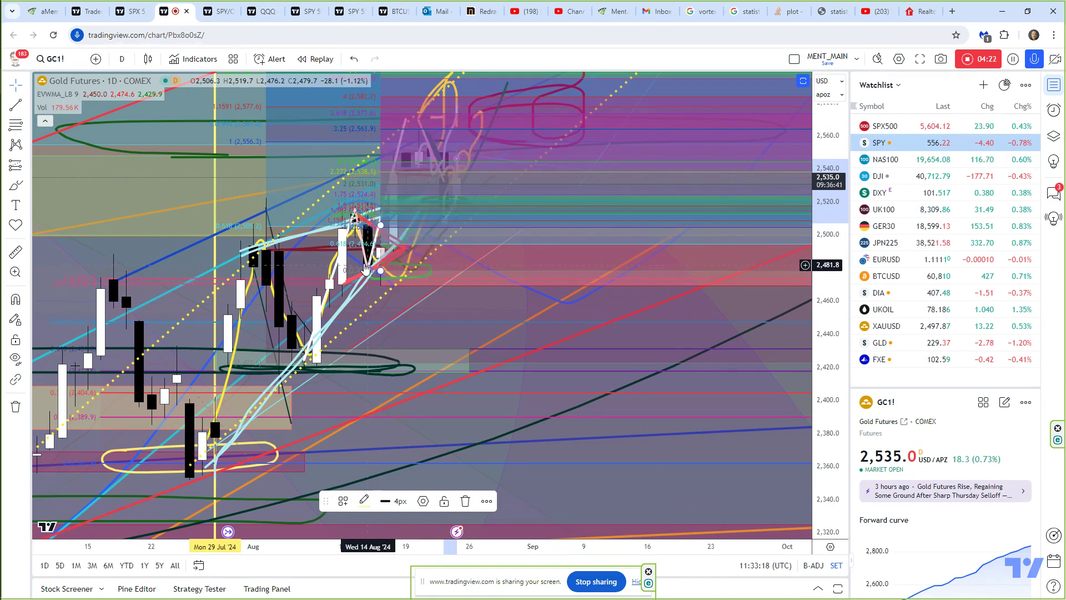
Step: Delete outdated drawings around the mid-August gold candles, including the green ellipse near 2,480 and the short descending blue line
left_click(359, 261)
key("Delete")
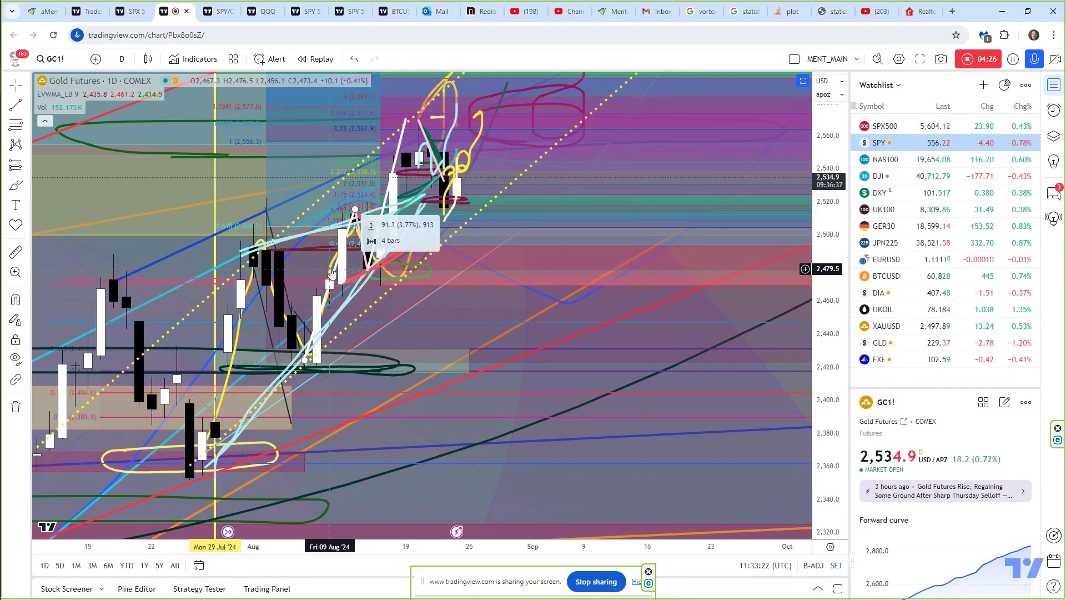
left_click(330, 268)
left_click(354, 276)
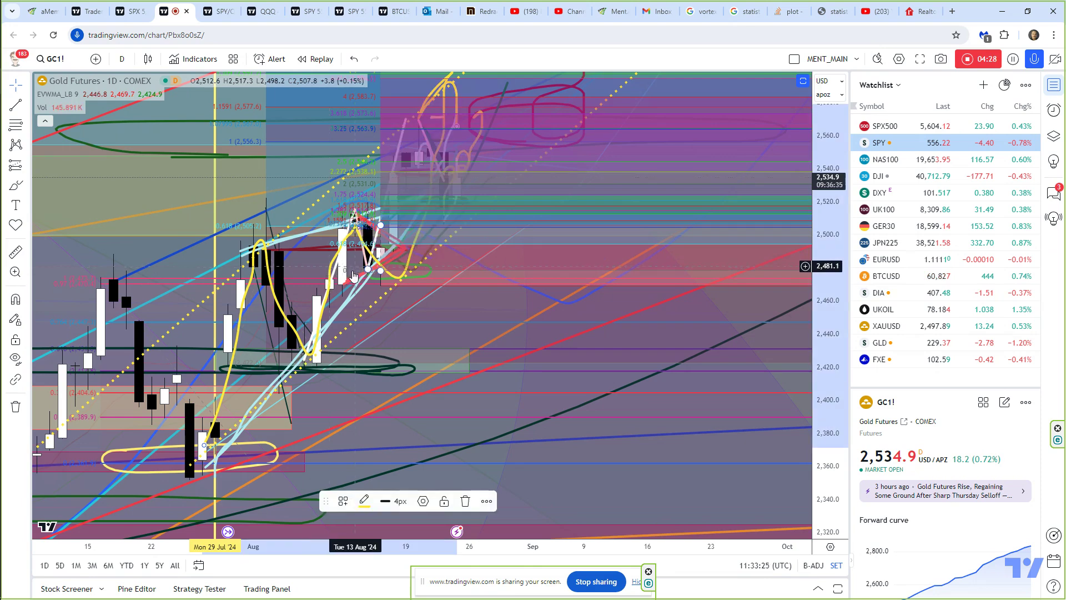
left_click(381, 277)
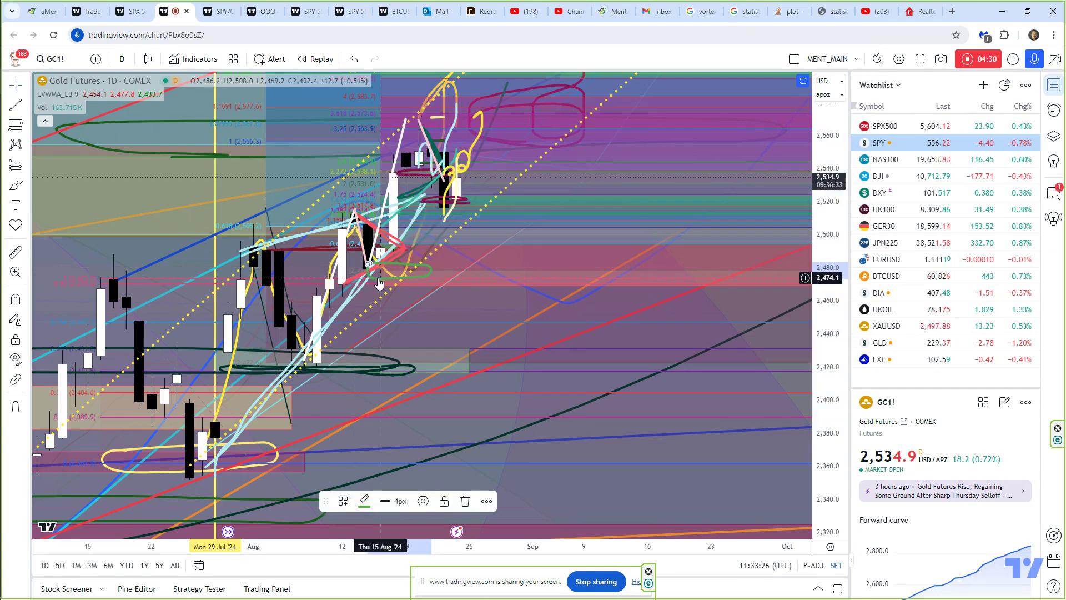
key("Delete")
left_click(421, 256)
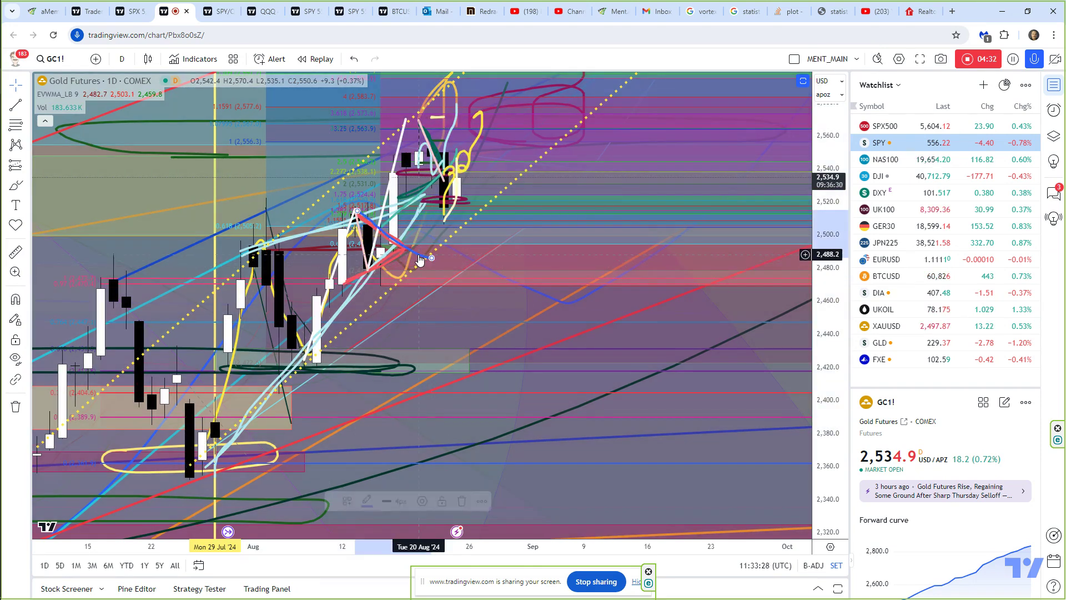
key("Delete")
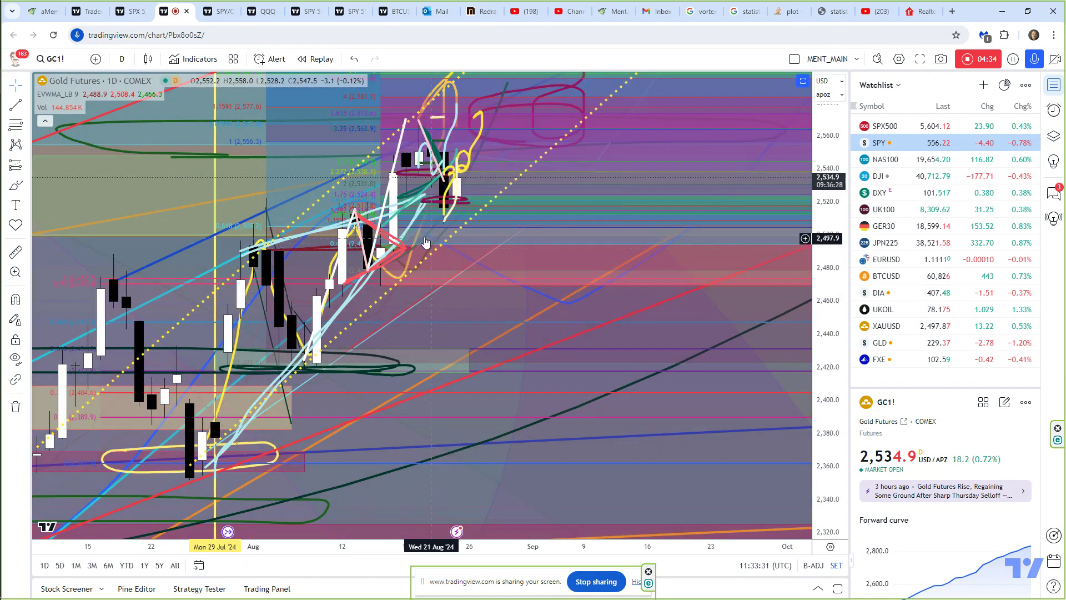
Step: Delete the two dark green rising curves beneath the latest daily gold candles
left_click(425, 240)
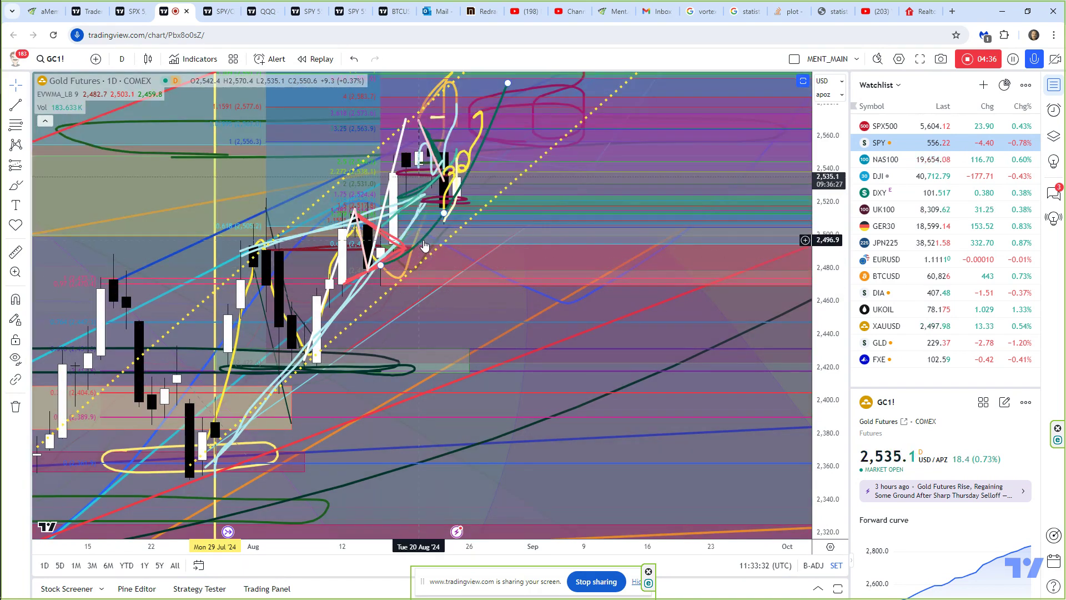
left_click(425, 242)
key("Delete")
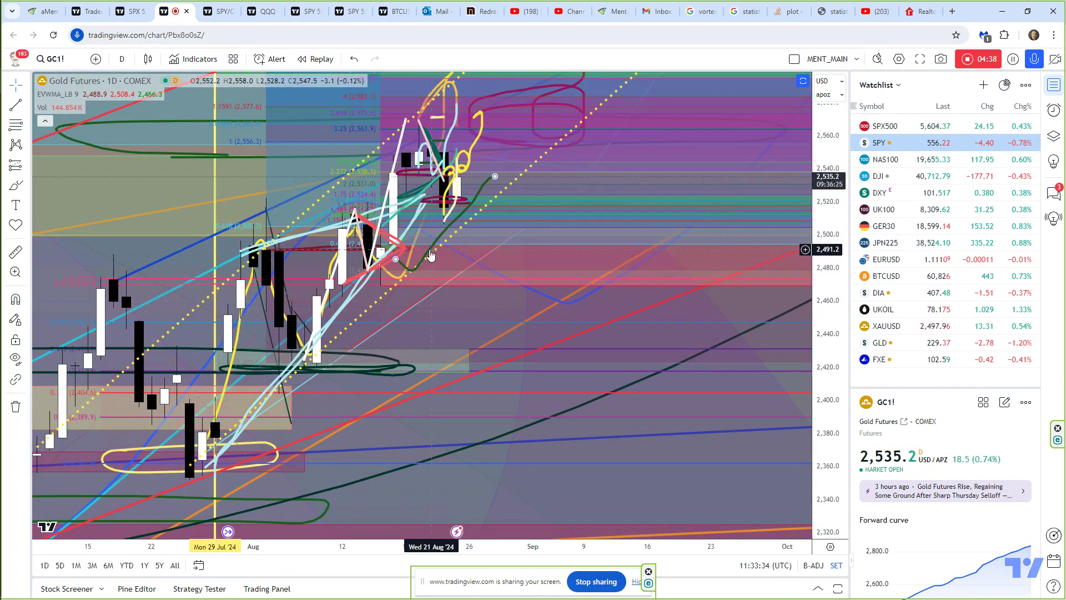
left_click(430, 251)
key("Delete")
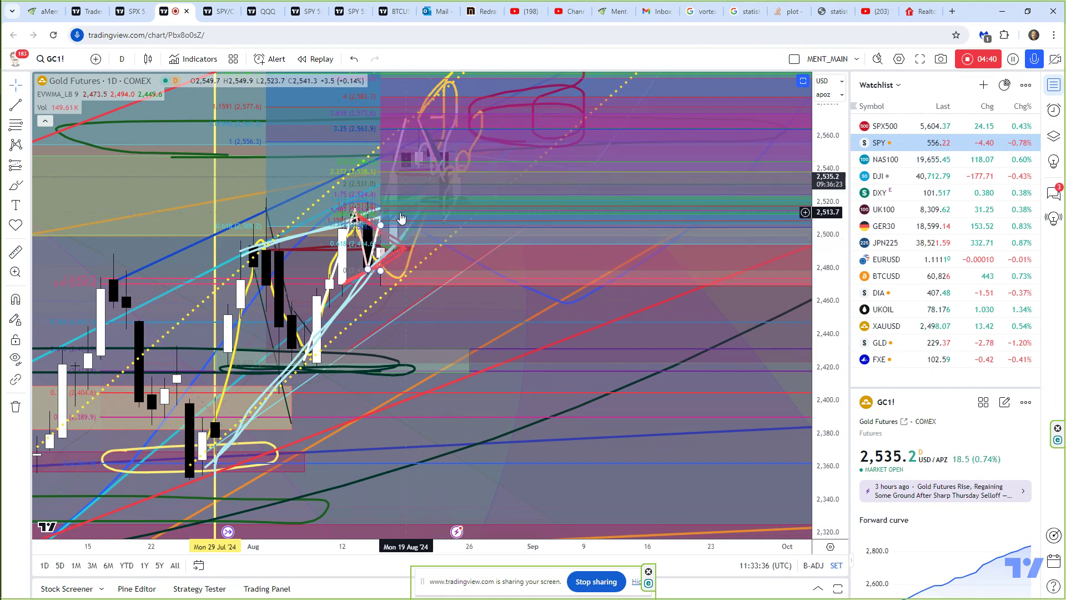
Step: Try to delete more leftover strokes around the 16 to 22 August gold candles
left_click(400, 216)
left_click(396, 213)
key("Delete")
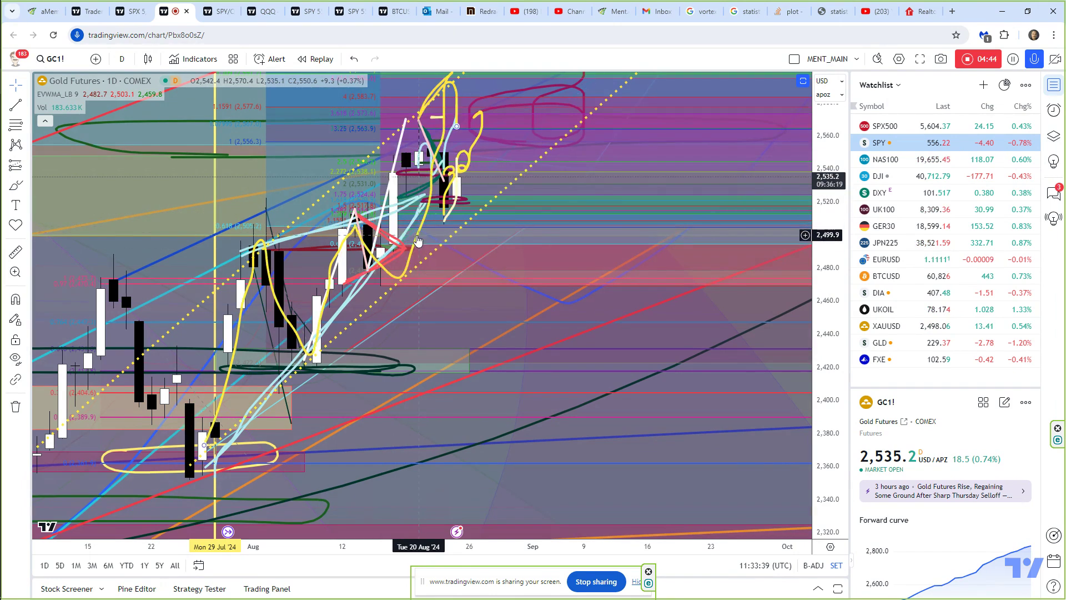
left_click(419, 240)
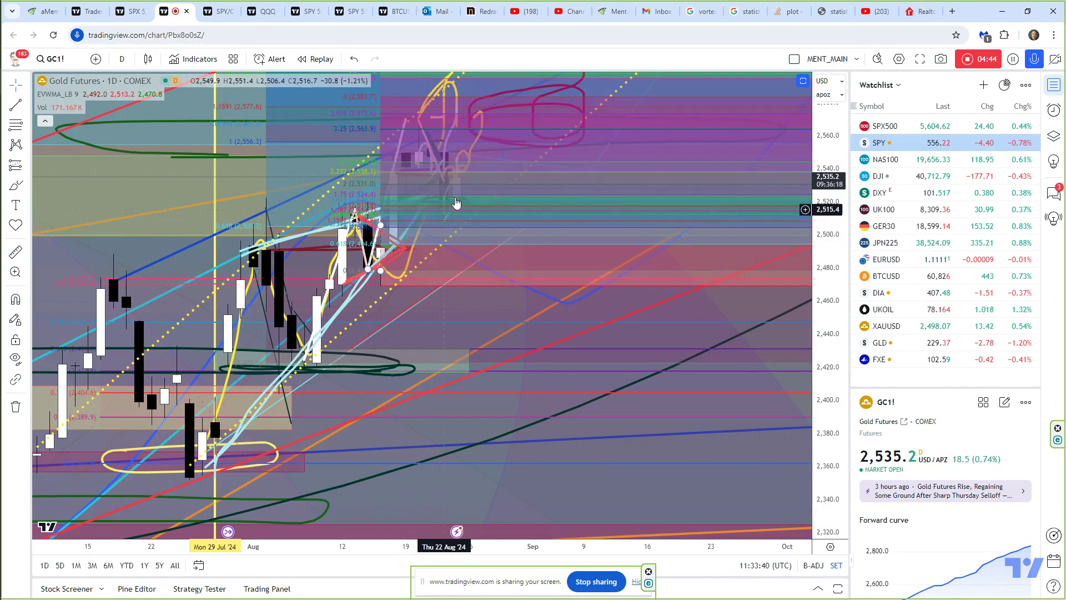
key("Delete")
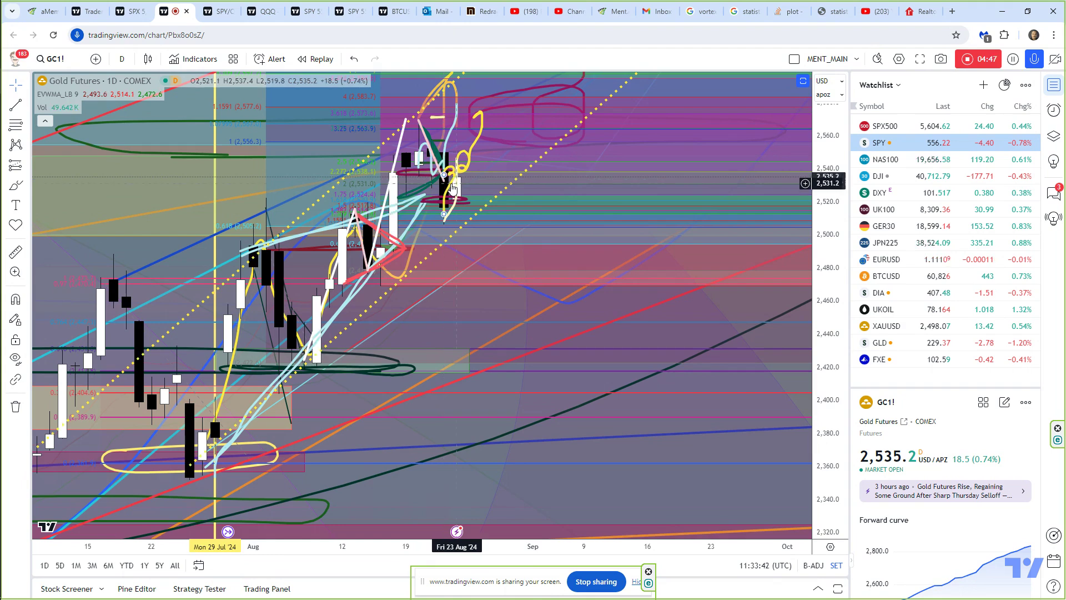
Step: Delete the yellow scribble and the short rising yellow curve around the 22 to 26 August gold candles
left_click(452, 185)
key("Delete")
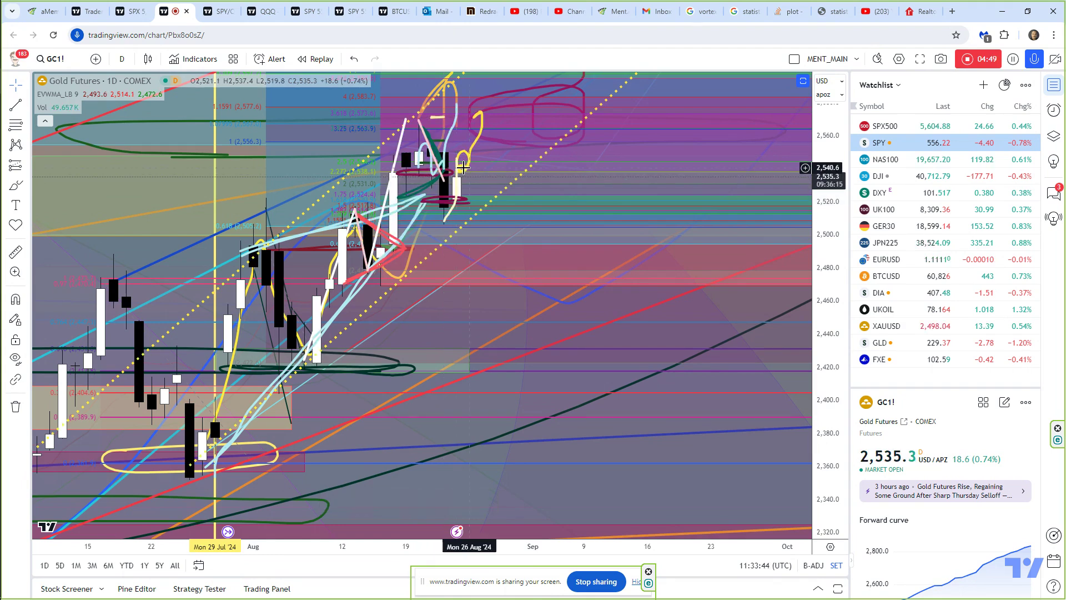
left_click(467, 170)
key("Delete")
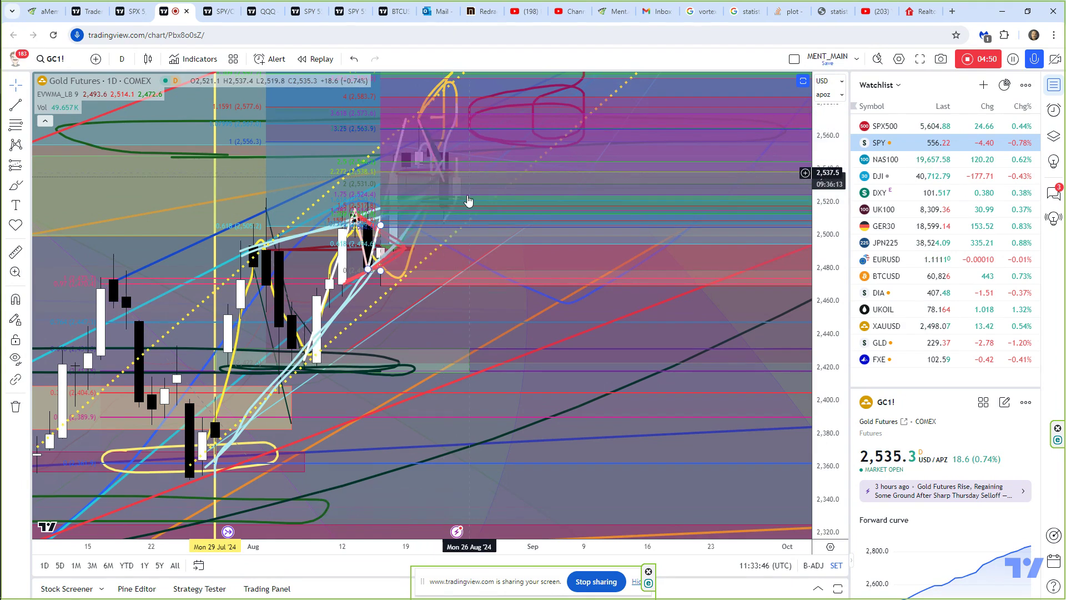
key("Delete")
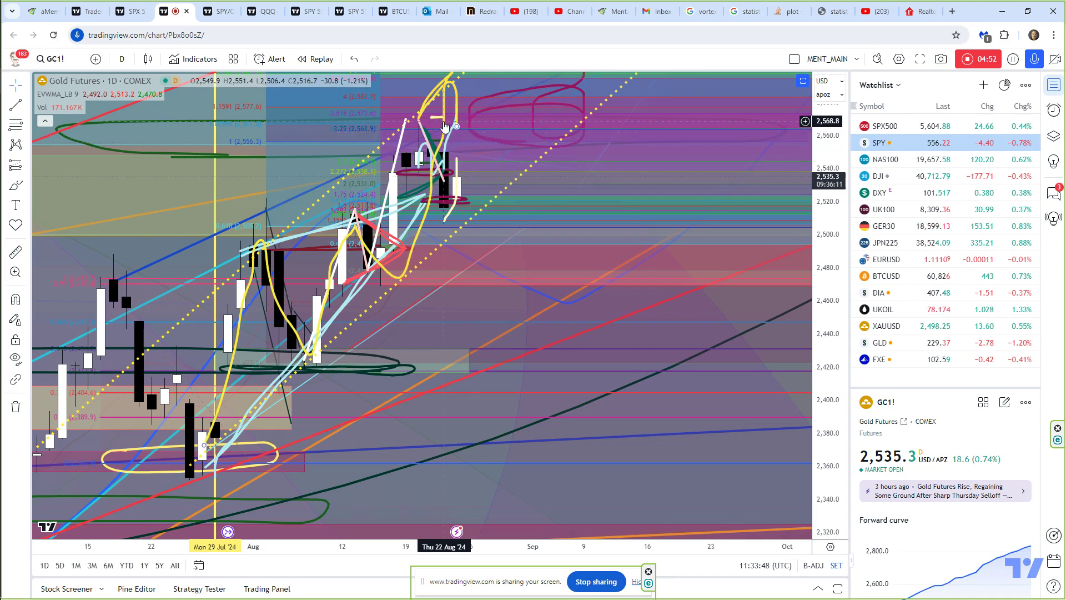
Step: Delete the long yellow swing curve running from late July to the August highs and the pale blue stroke near 2,568
left_click(445, 127)
key("Delete")
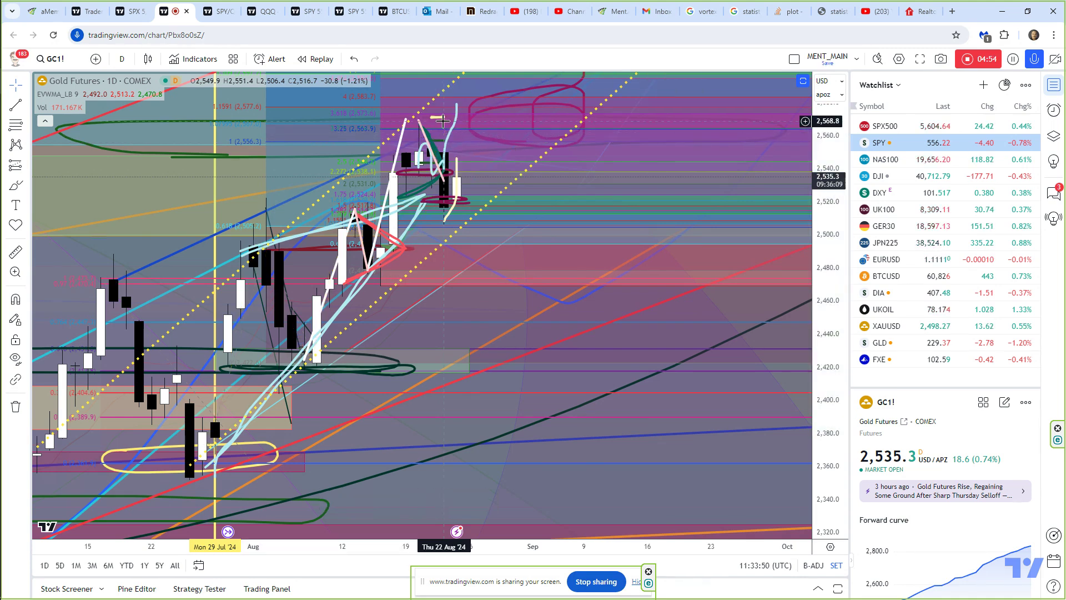
left_click(454, 127)
key("Delete")
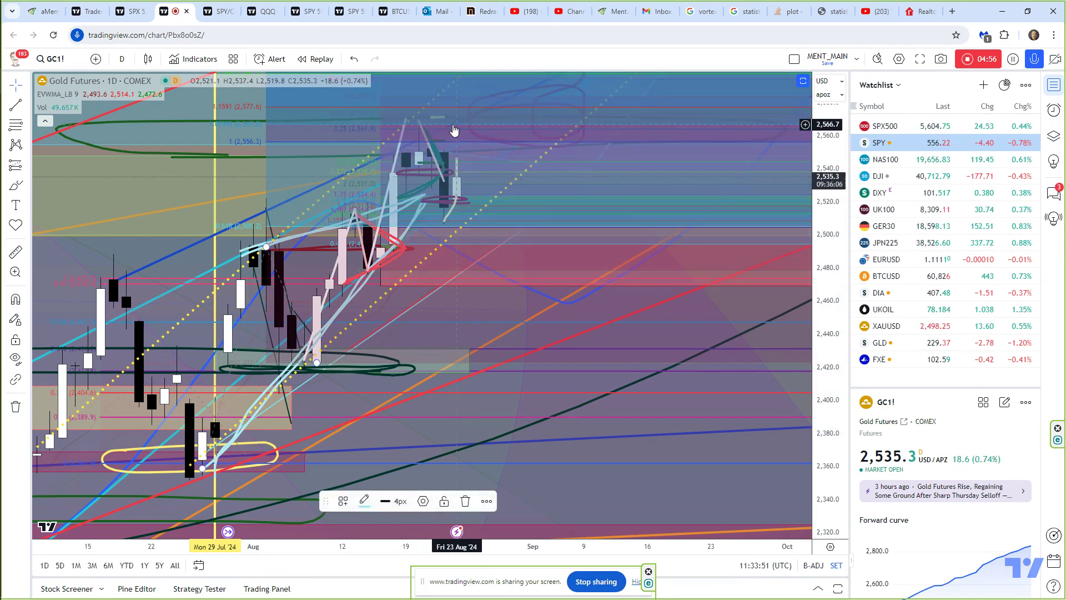
left_click(435, 205)
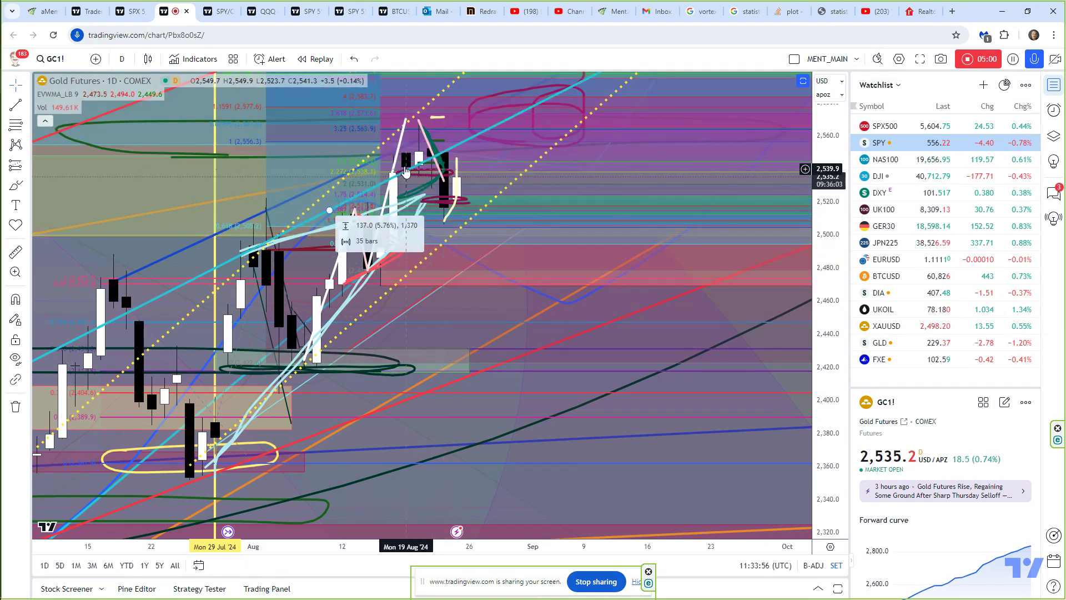
left_click(368, 270)
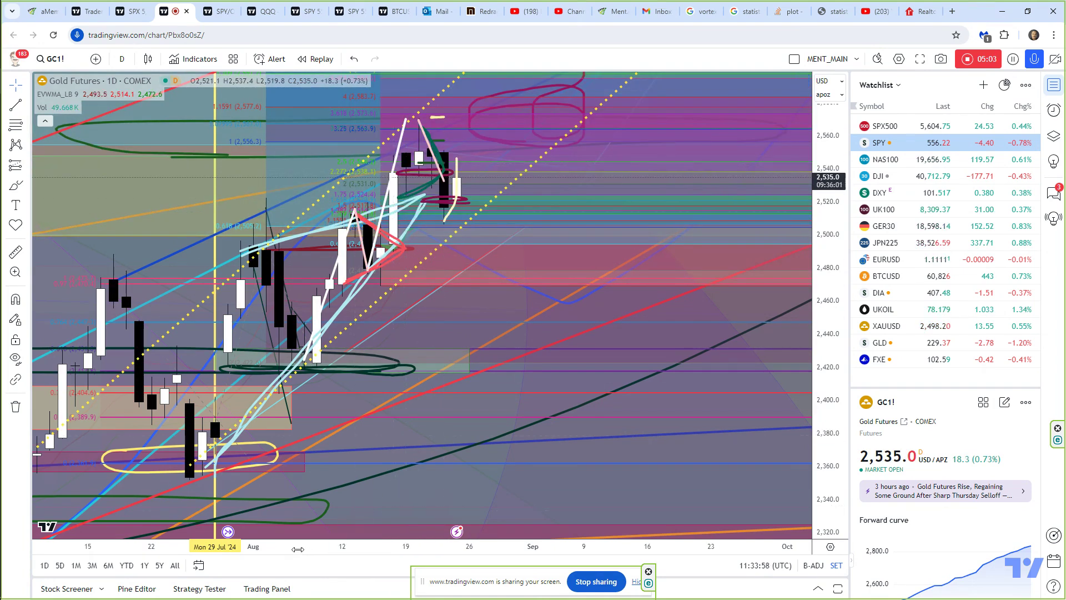
Step: Re-anchor the upper orange trend line, placing its start at 16 April near 2,408.8 and its end at 11 September near 2,524.6
left_click_drag(298, 549, 653, 550)
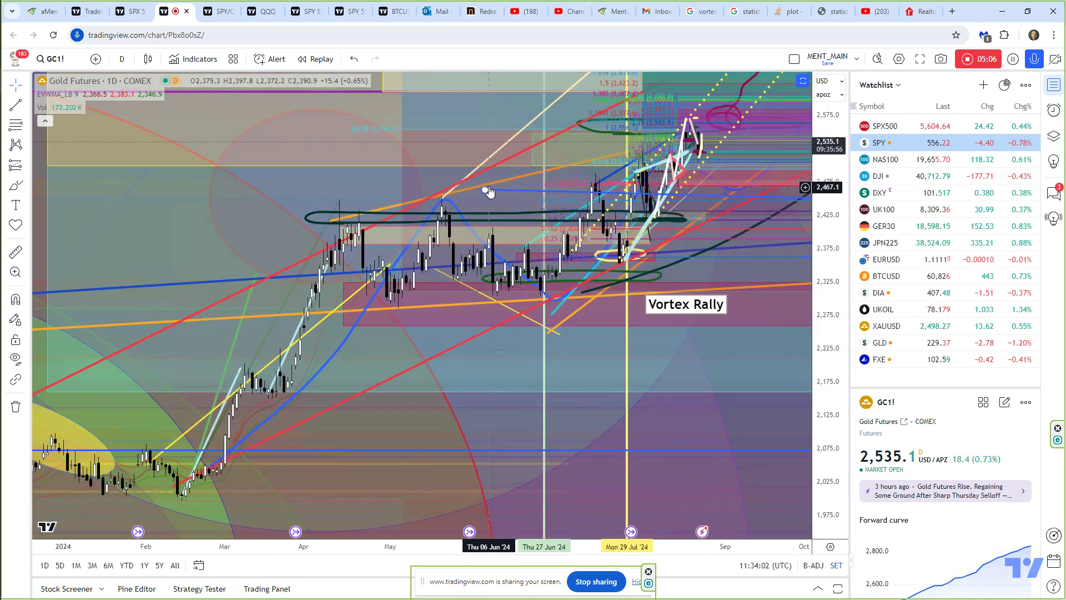
left_click(489, 186)
left_click(348, 230)
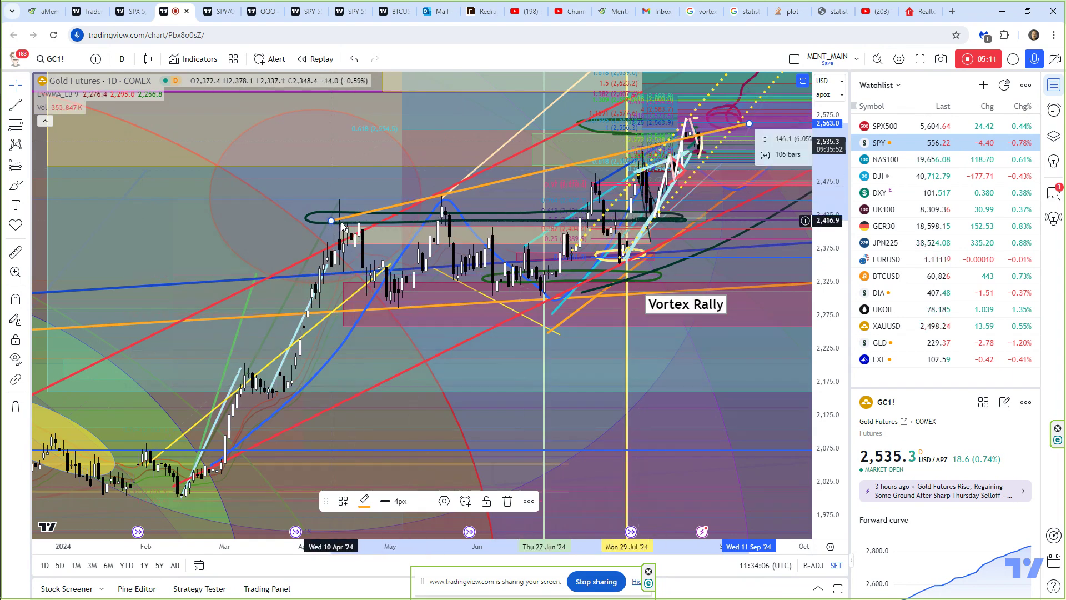
left_click_drag(341, 224, 347, 226)
left_click_drag(749, 125, 751, 149)
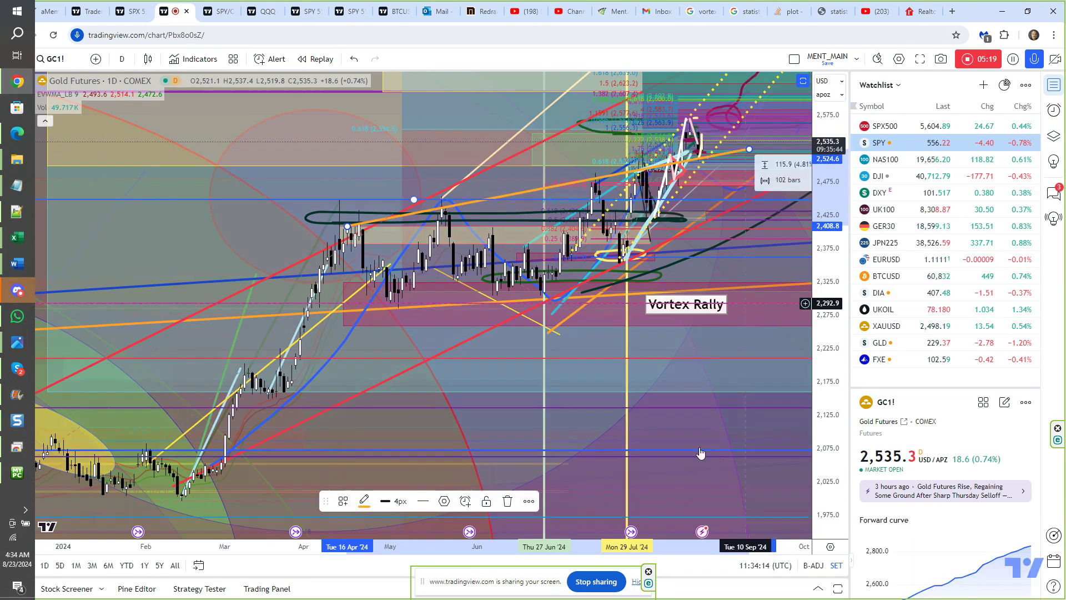
Step: Bring the upper orange trend line to the front of the visual order
right_click(523, 192)
mouse_move(639, 247)
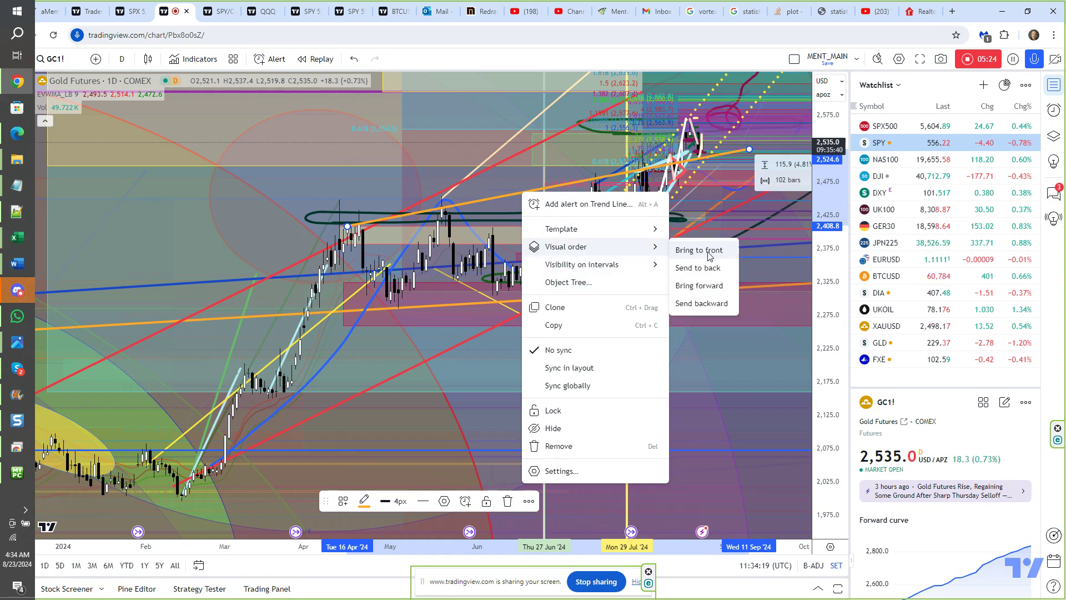
left_click(707, 251)
Step: Examine how the upper orange trend line relates to the April, May and July peaks and the latest August gold candles
left_click_drag(591, 547, 292, 568)
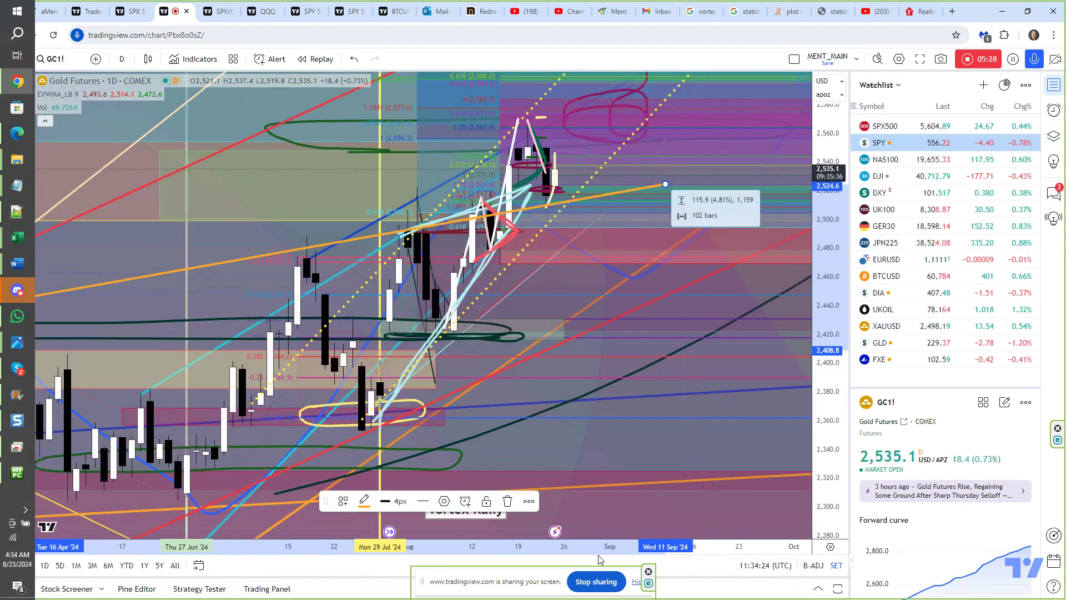
scroll(492, 547, "up", 5)
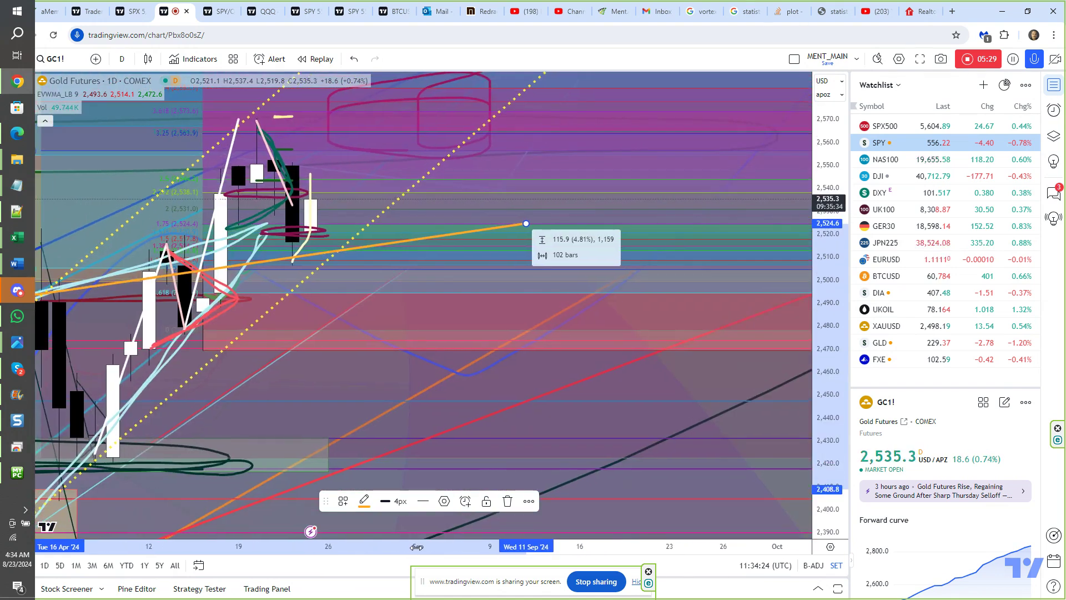
left_click_drag(491, 548, 717, 550)
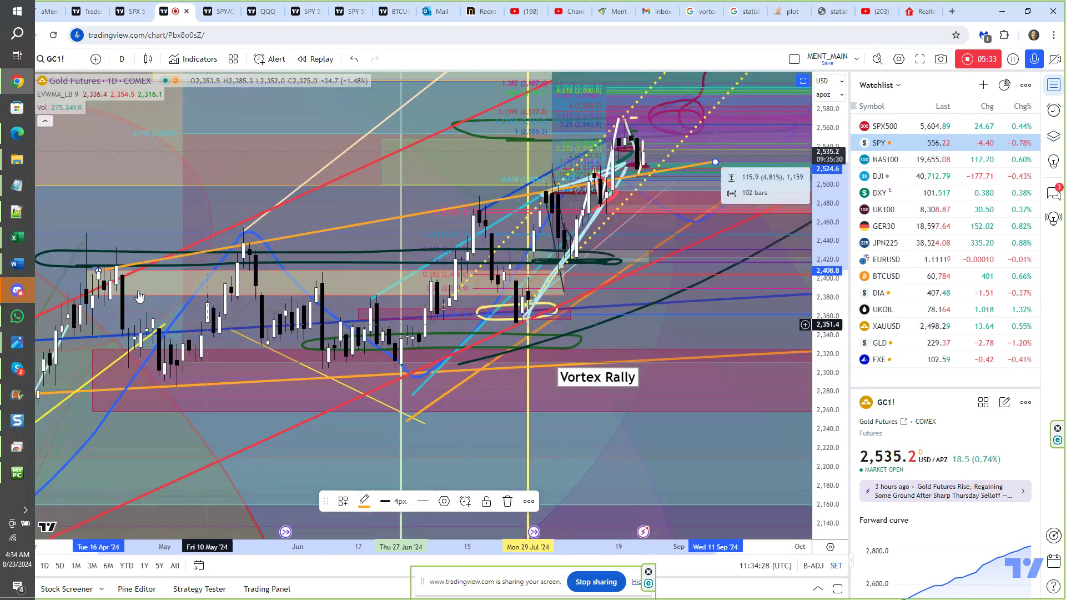
left_click(189, 269)
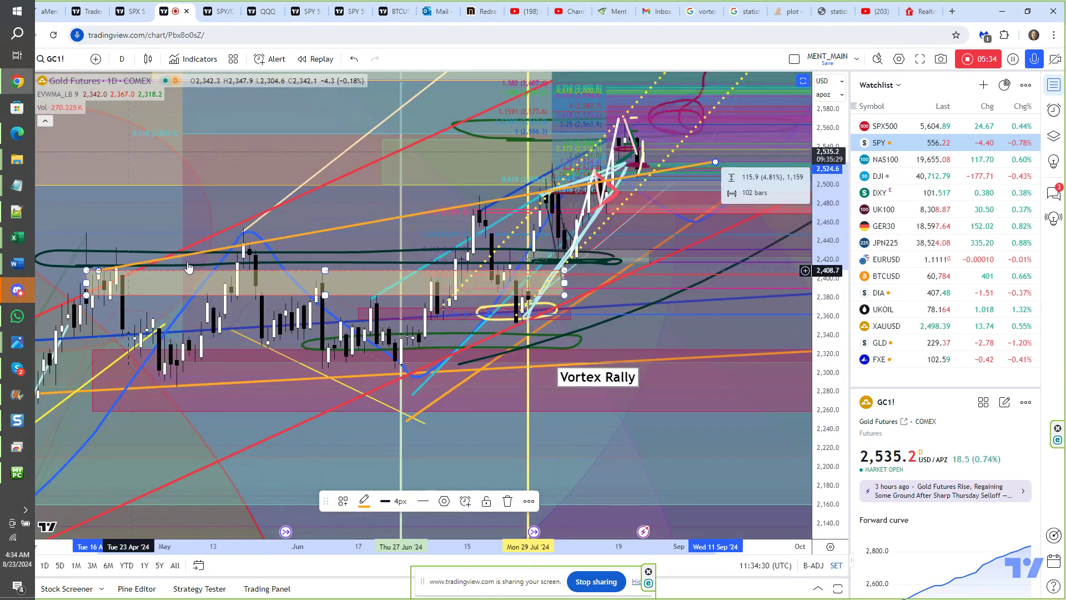
left_click(482, 211)
key("Escape")
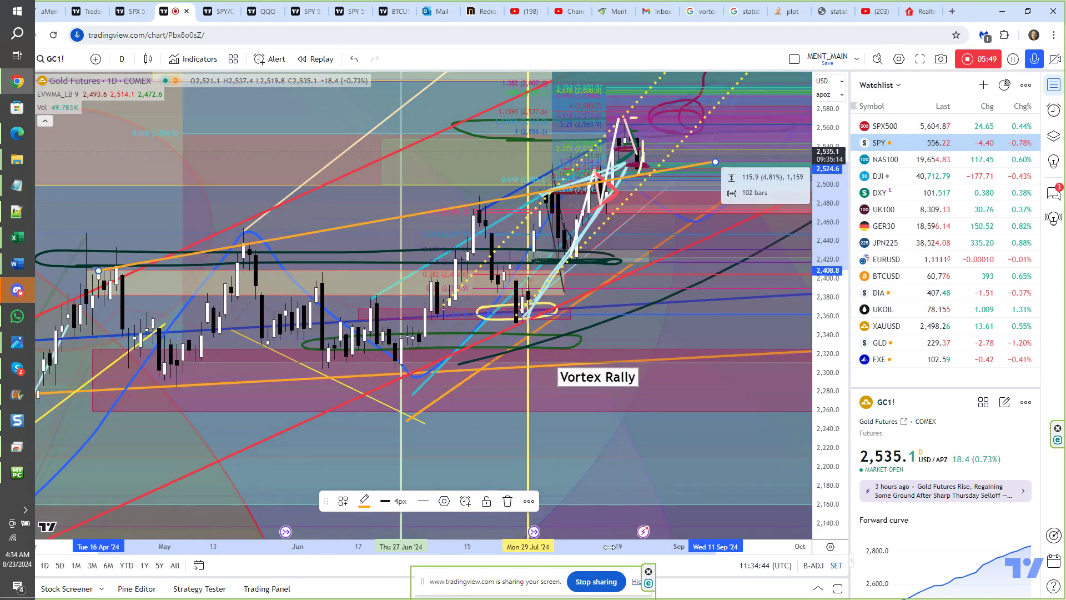
left_click_drag(610, 547, 212, 419)
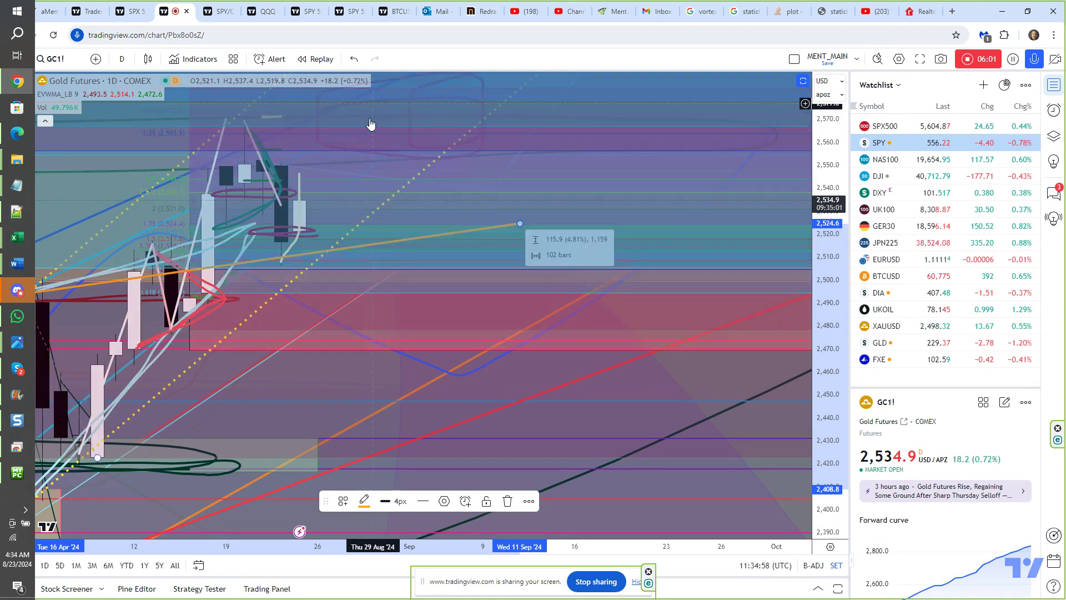
key("ctrl+z")
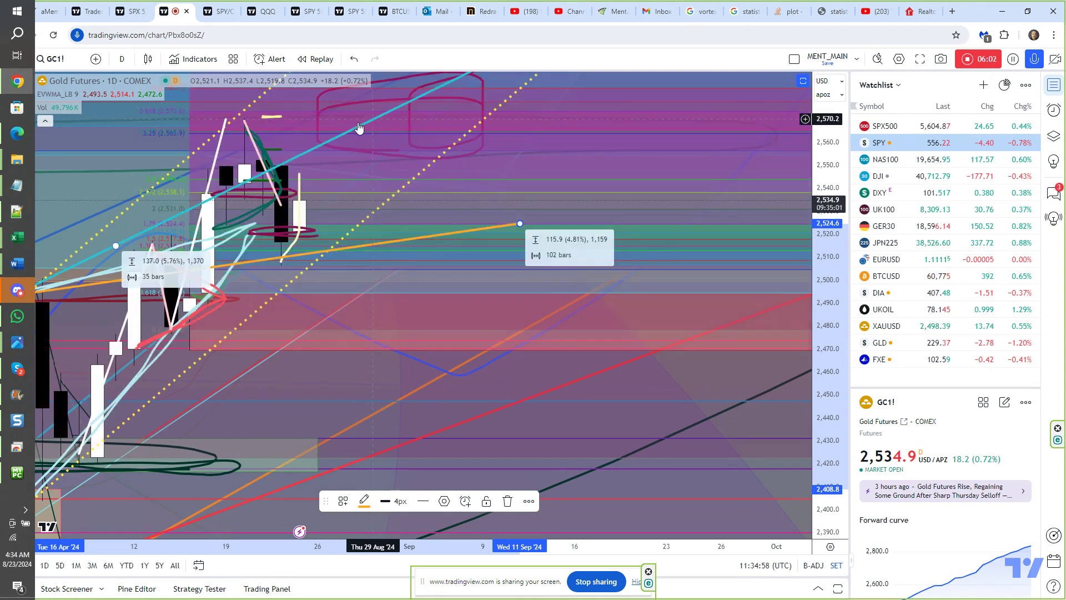
Step: Bring the short yellow dash above the 22 August gold candle to the front
left_click(272, 118)
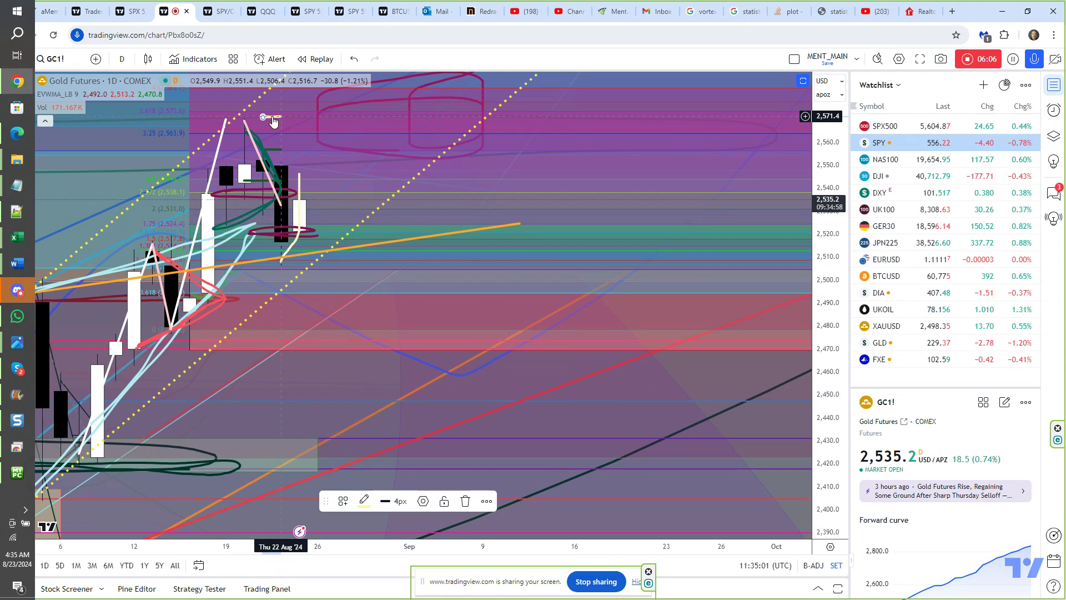
right_click(273, 120)
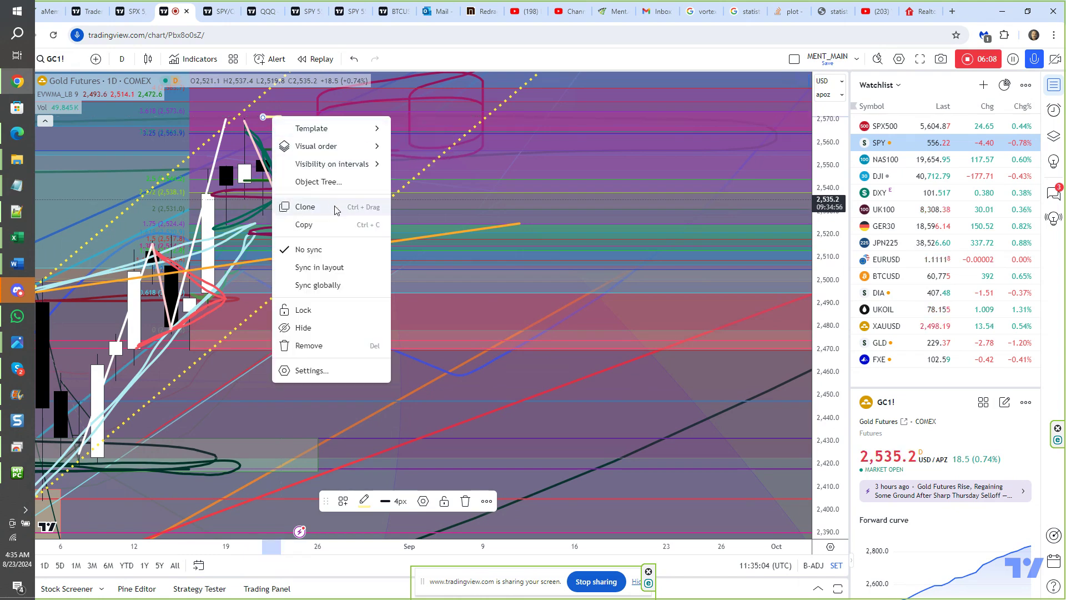
mouse_move(333, 151)
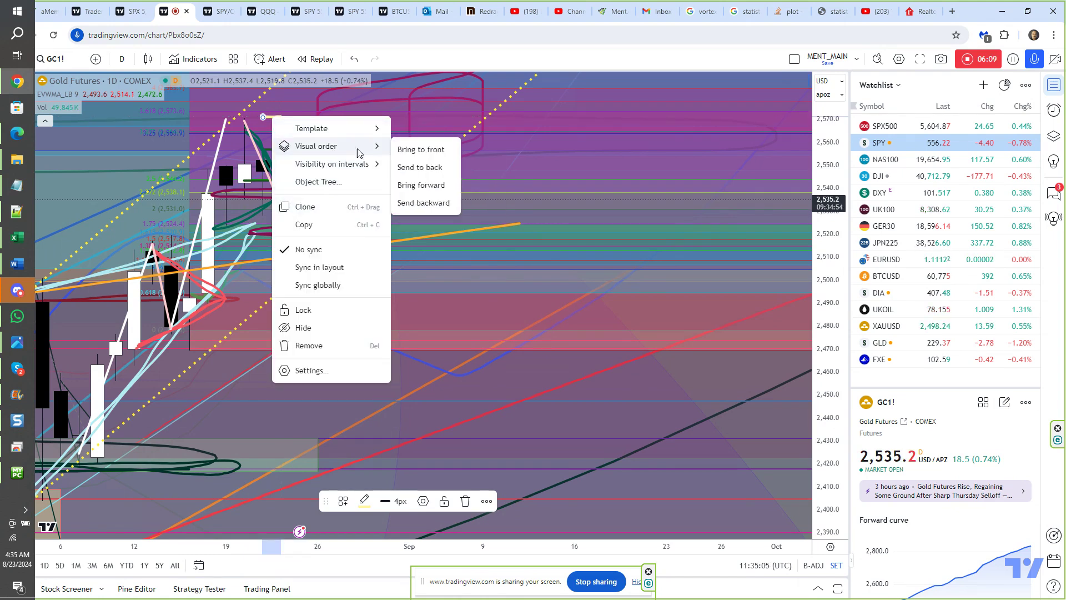
left_click(407, 151)
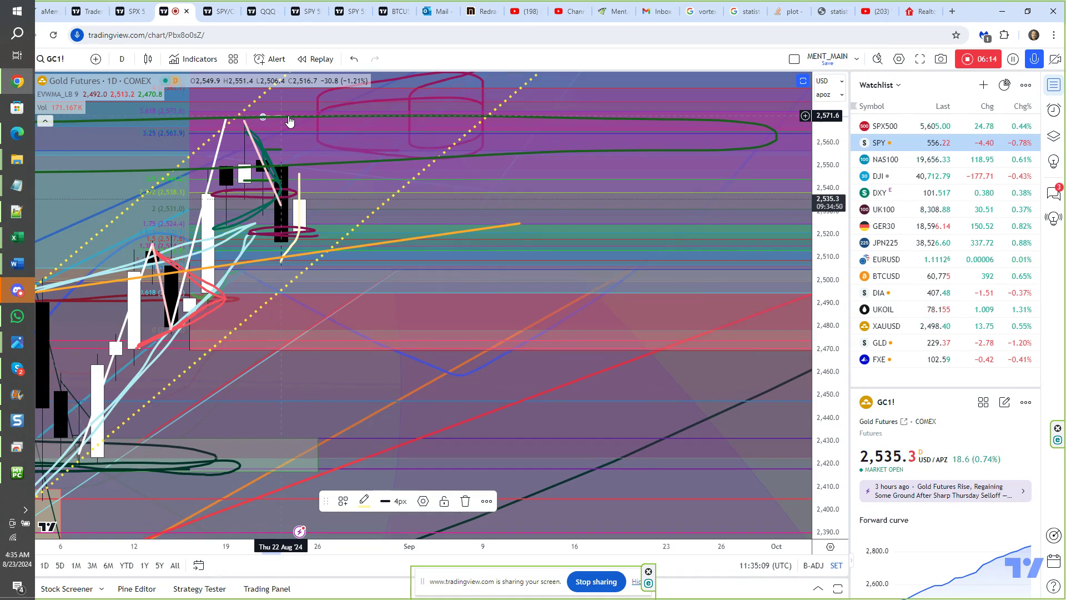
key("ctrl+z")
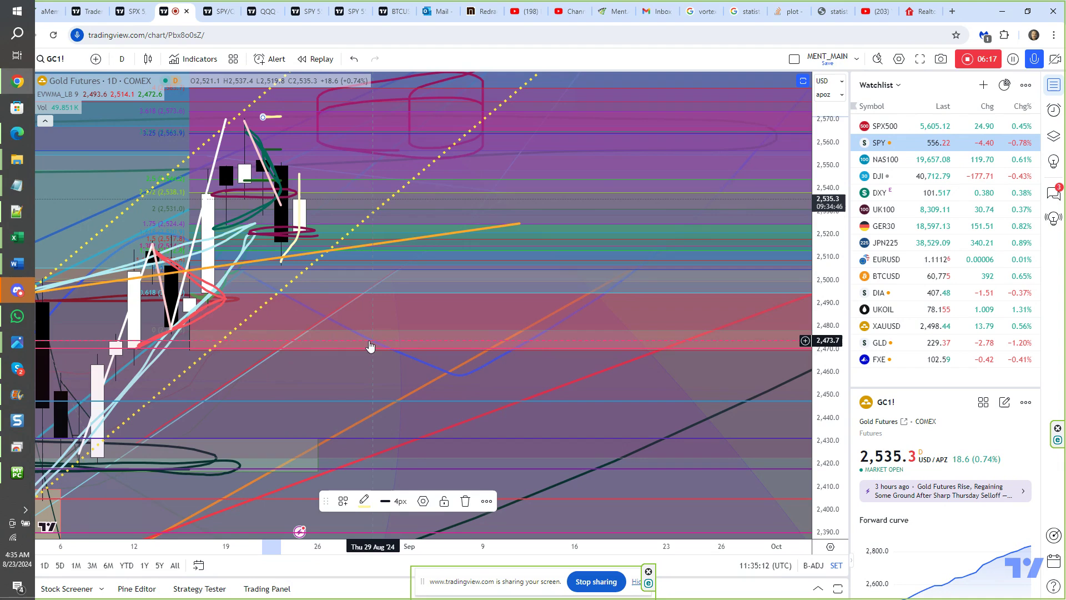
key("ctrl+z")
key("ctrl+z")
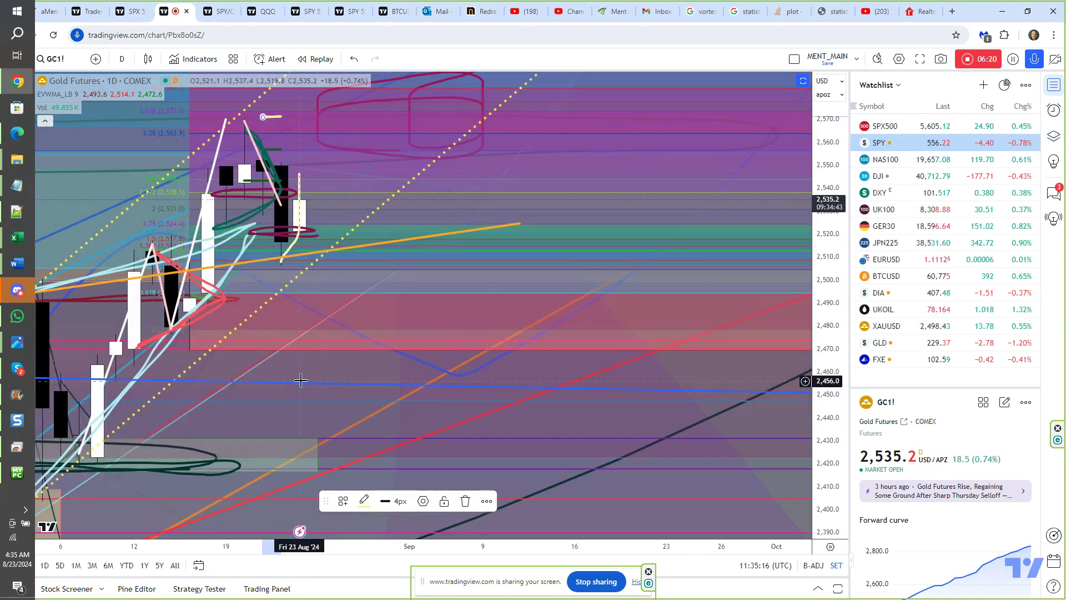
left_click_drag(300, 380, 560, 379)
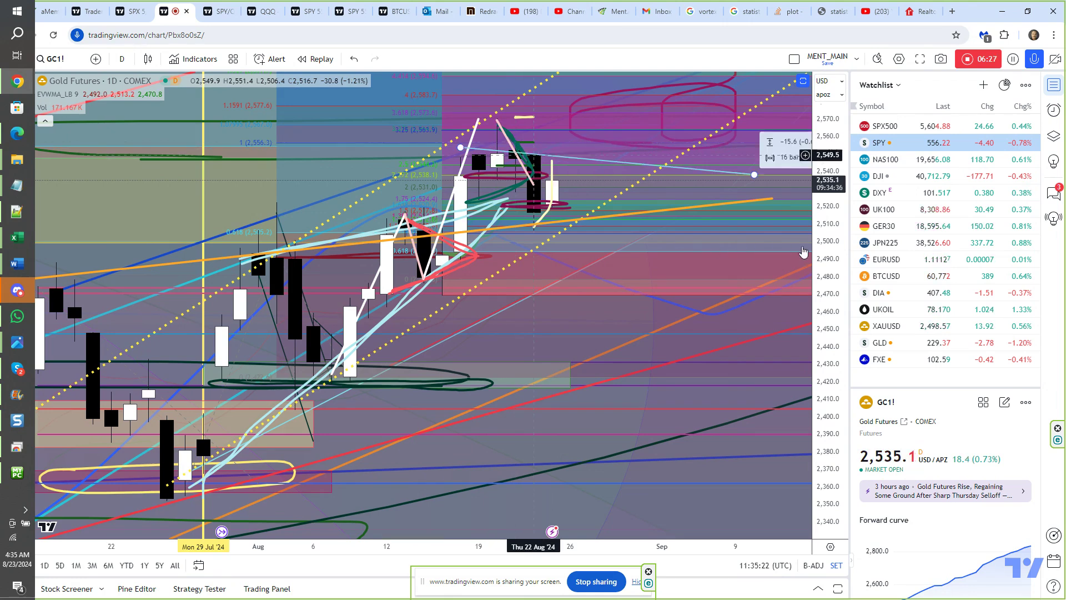
Step: Switch to the BTCUSD chart and extend the yellow consolidation rectangle's right edge to 24 August
left_click(883, 276)
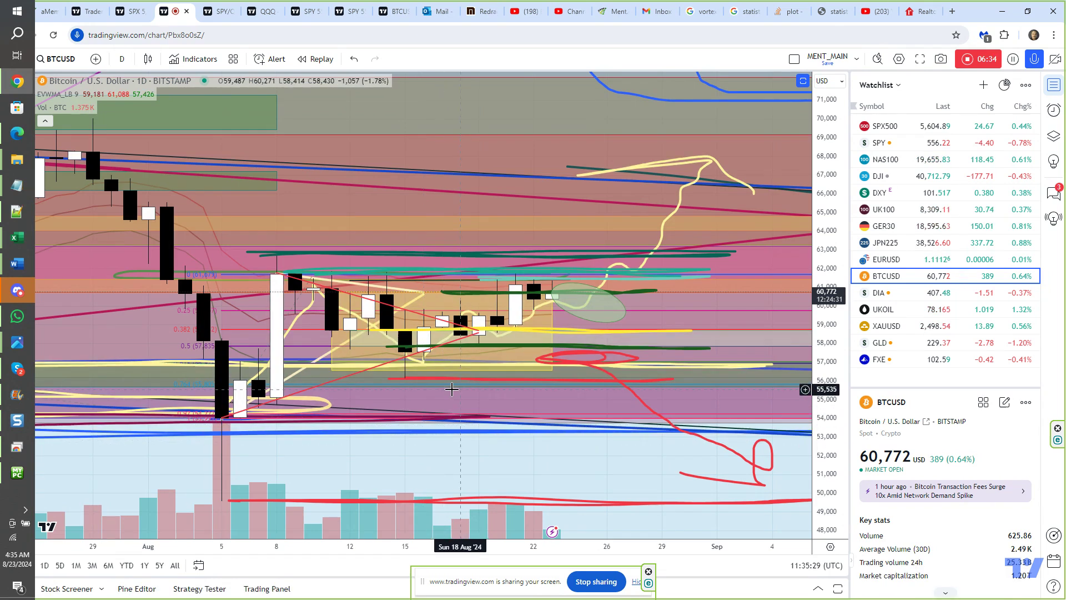
left_click(553, 321)
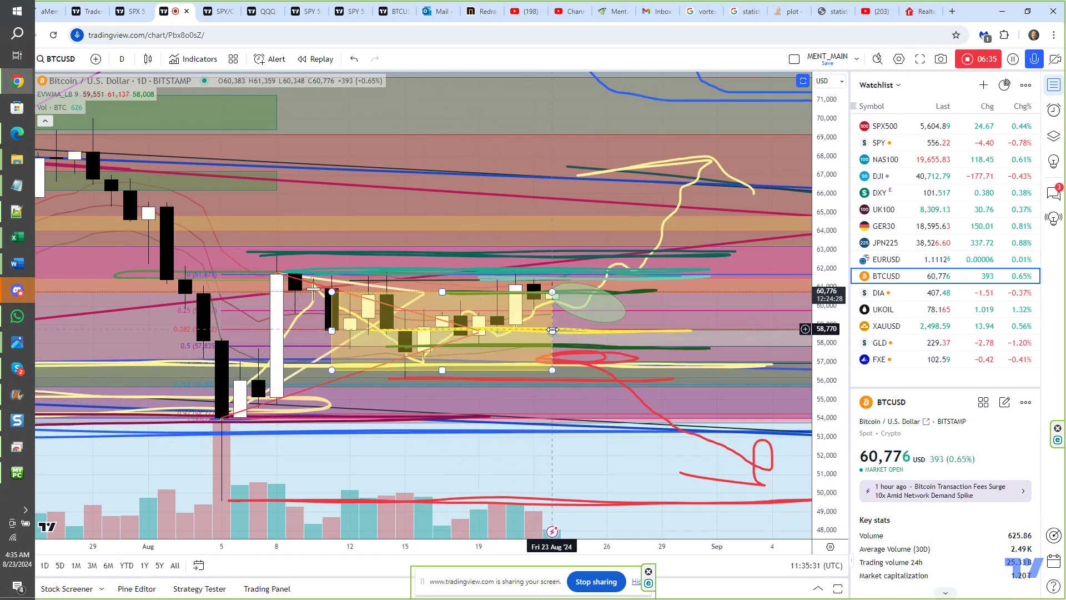
left_click_drag(552, 331, 641, 338)
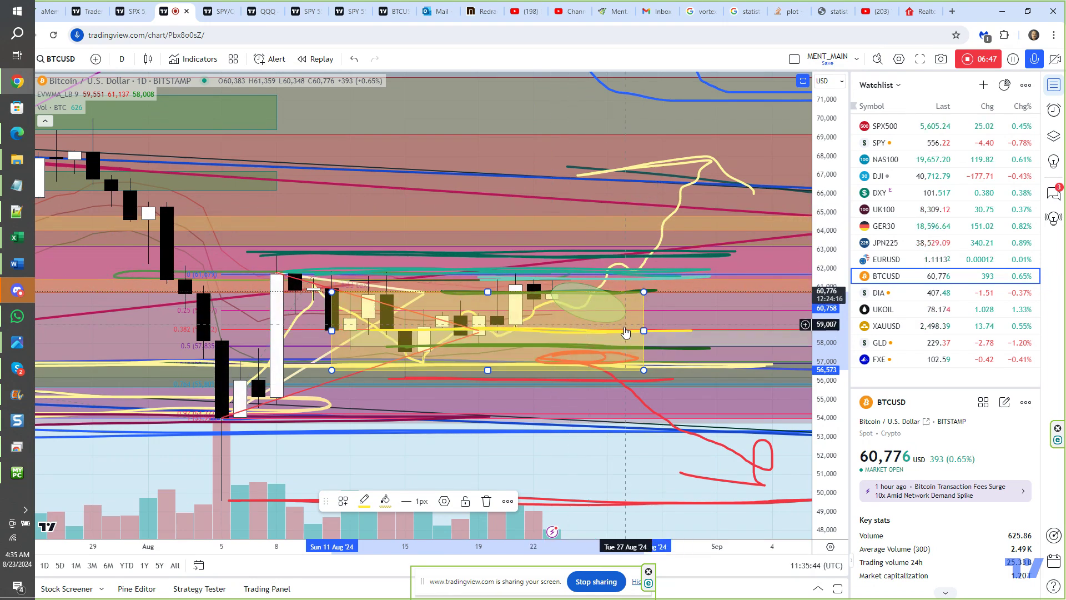
left_click_drag(644, 331, 575, 332)
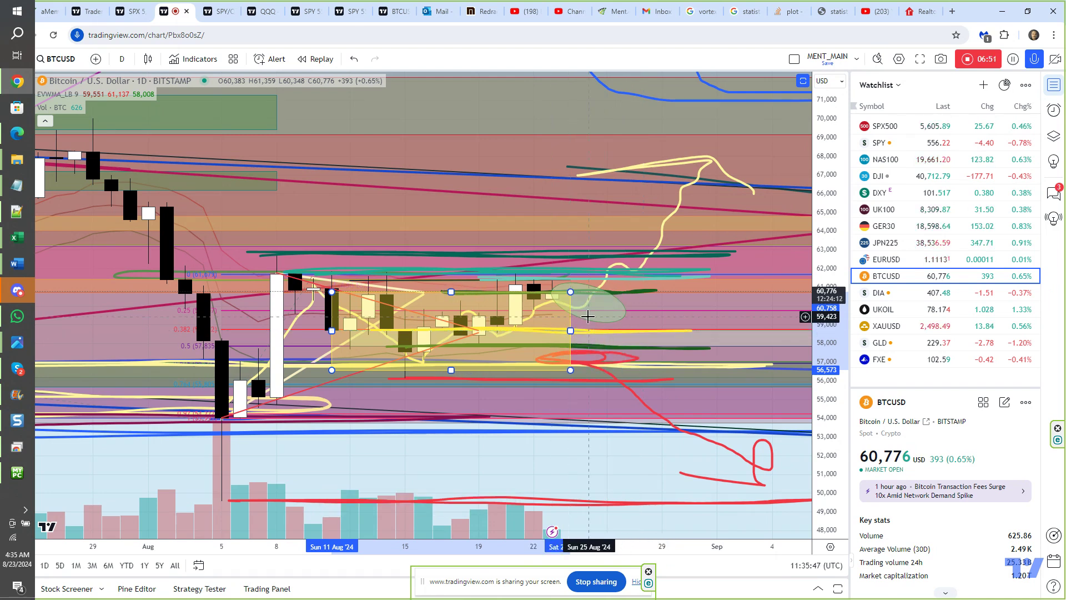
left_click(585, 319)
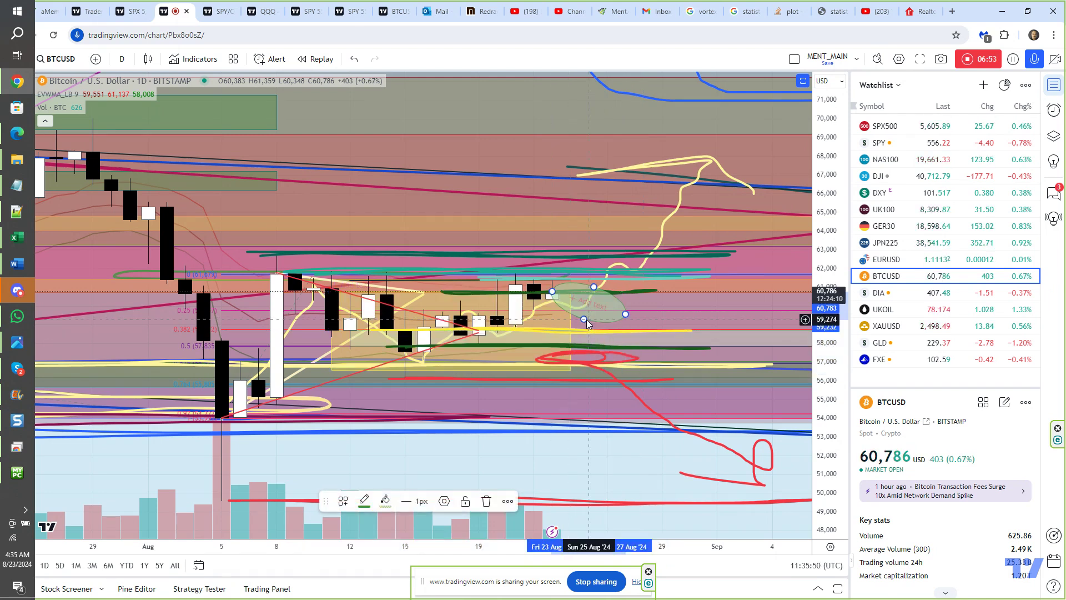
right_click(587, 318)
mouse_move(630, 349)
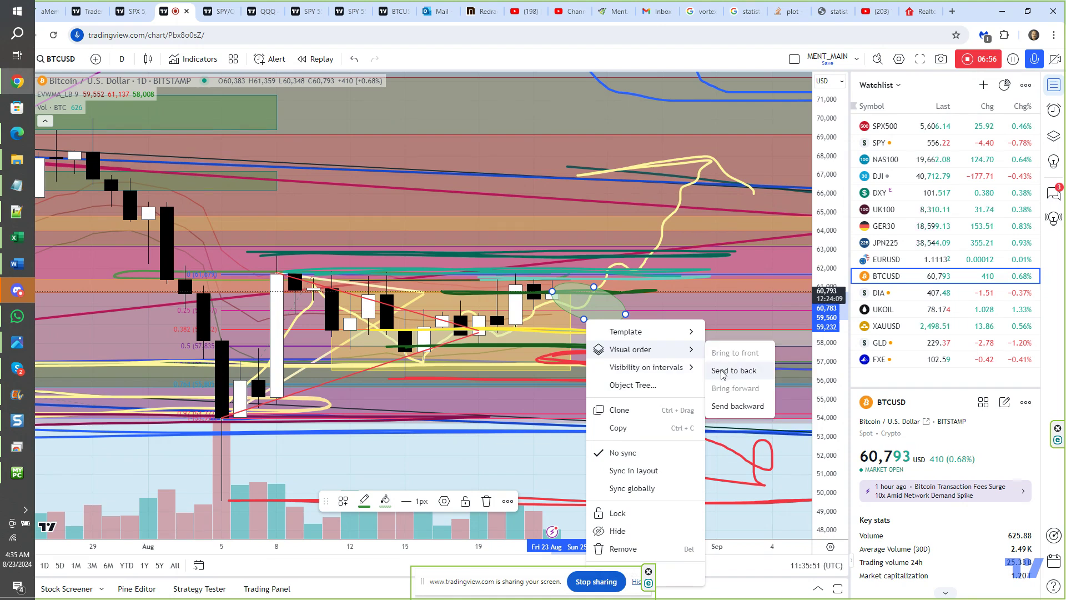
left_click(738, 297)
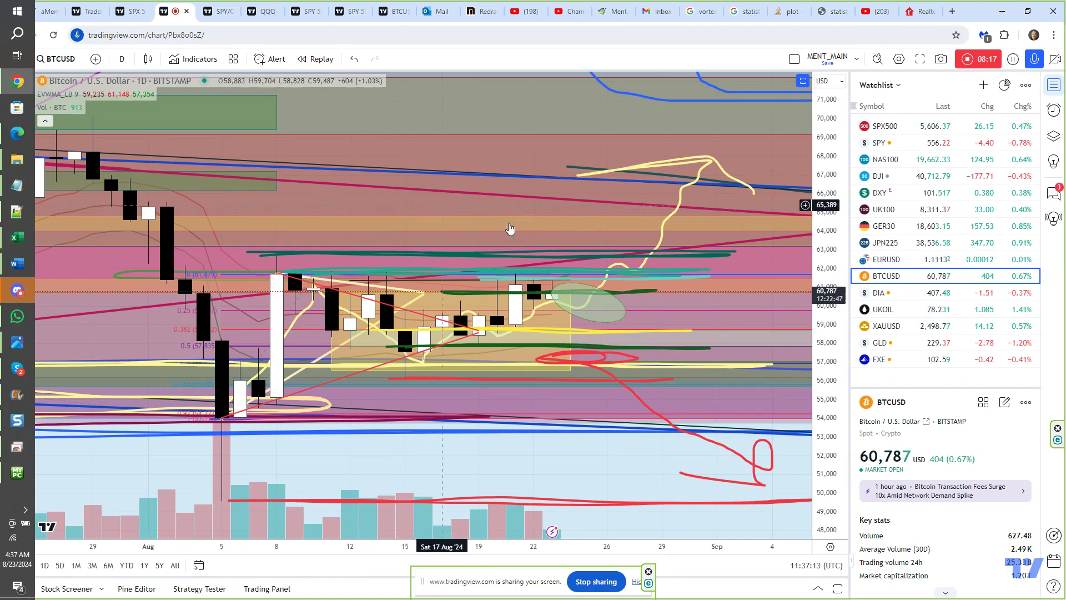
Step: Switch the chart back to SPY
left_click(877, 143)
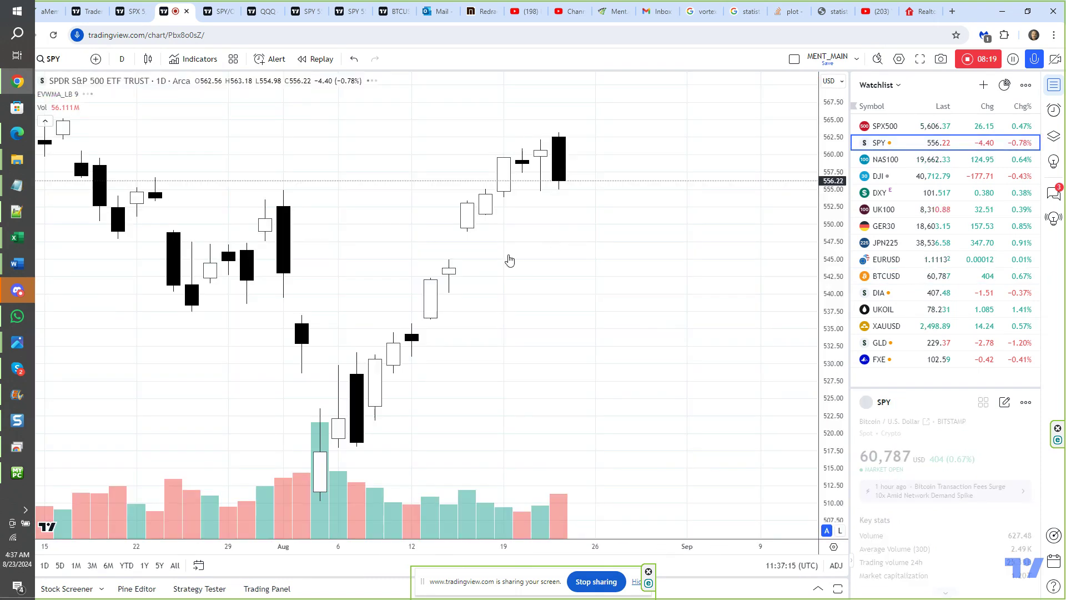